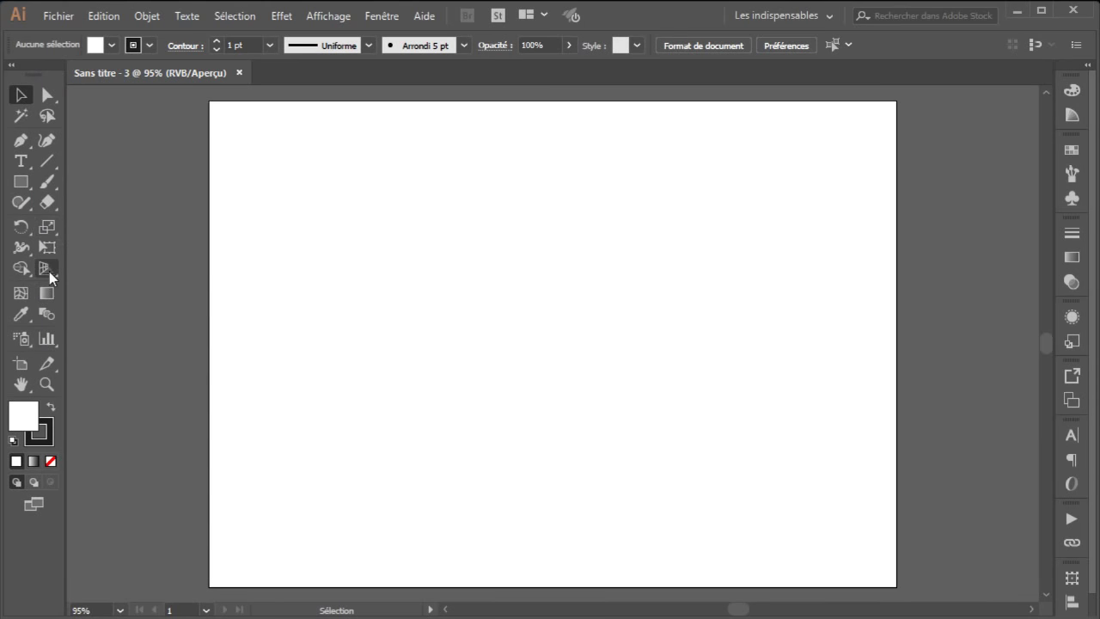
# - Set the Type tool's font to Font Awesome 5 Free with the Solid style
pyautogui.click(30, 164)
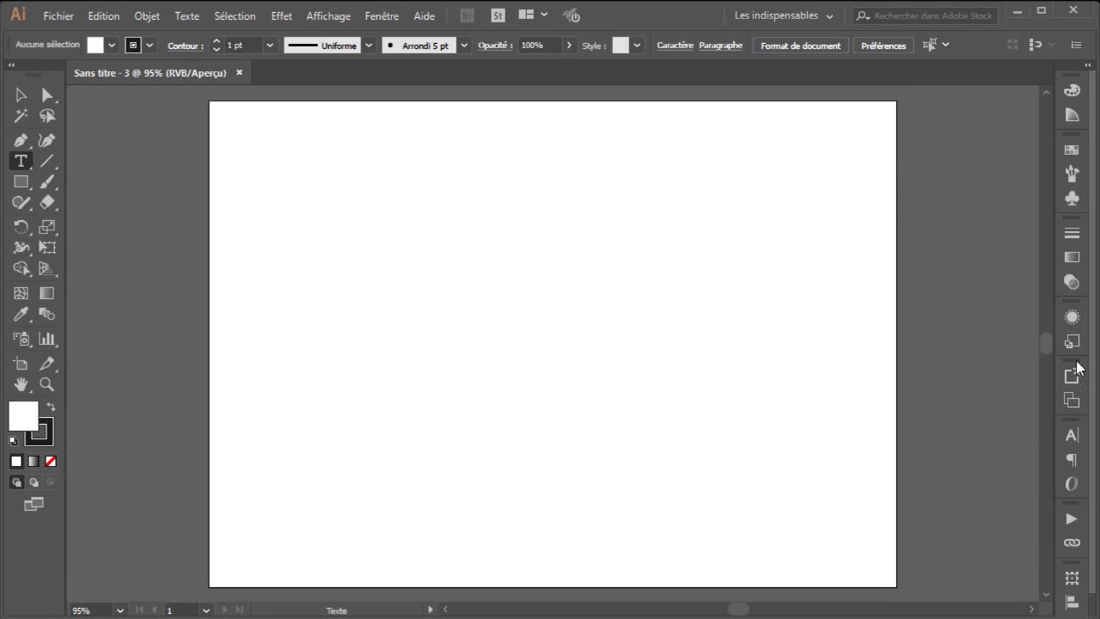
pyautogui.click(1074, 436)
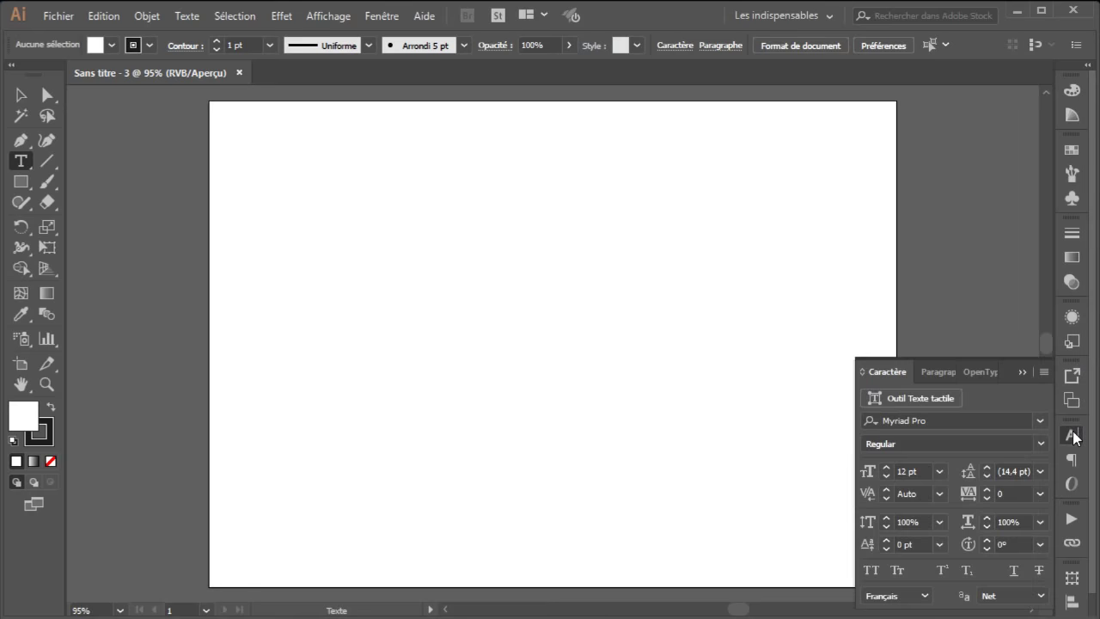
pyautogui.click(948, 421)
pyautogui.write('font')
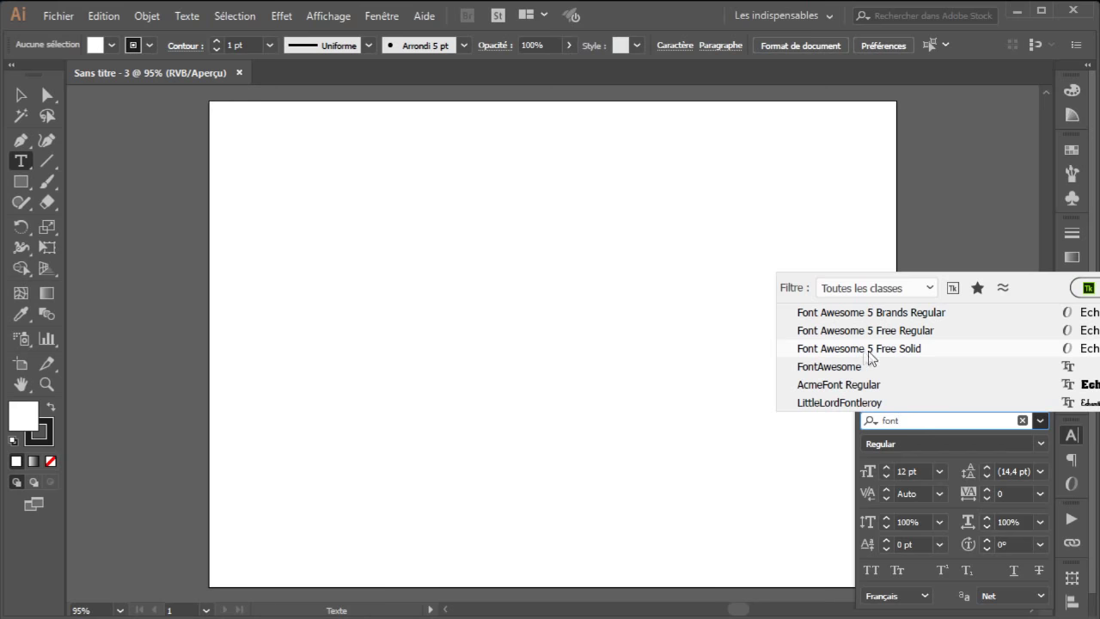
pyautogui.click(956, 356)
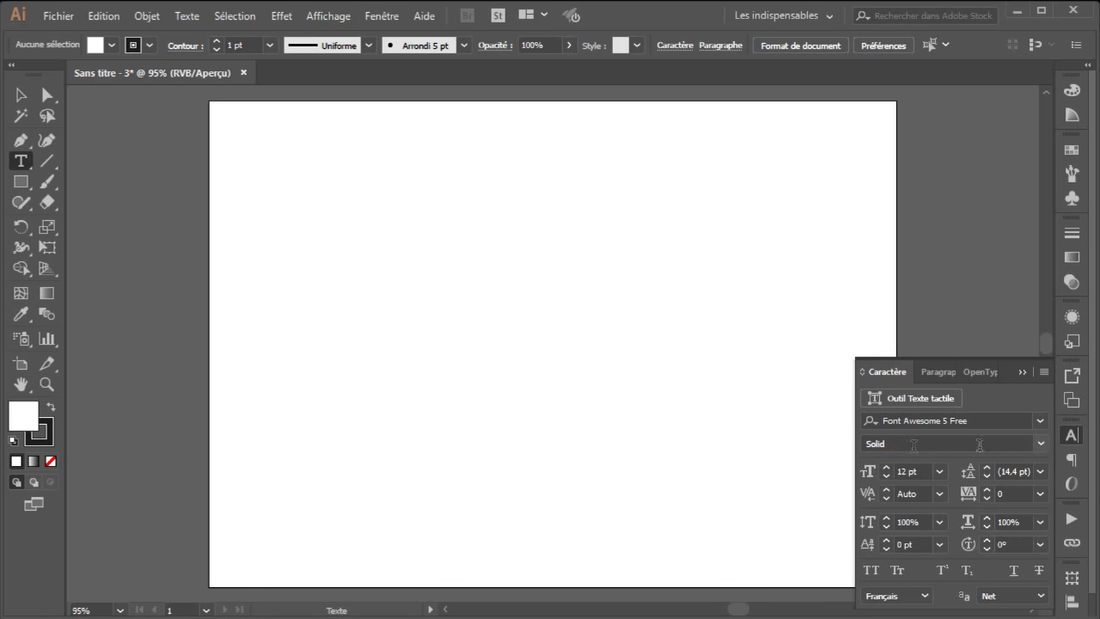
pyautogui.click(1041, 444)
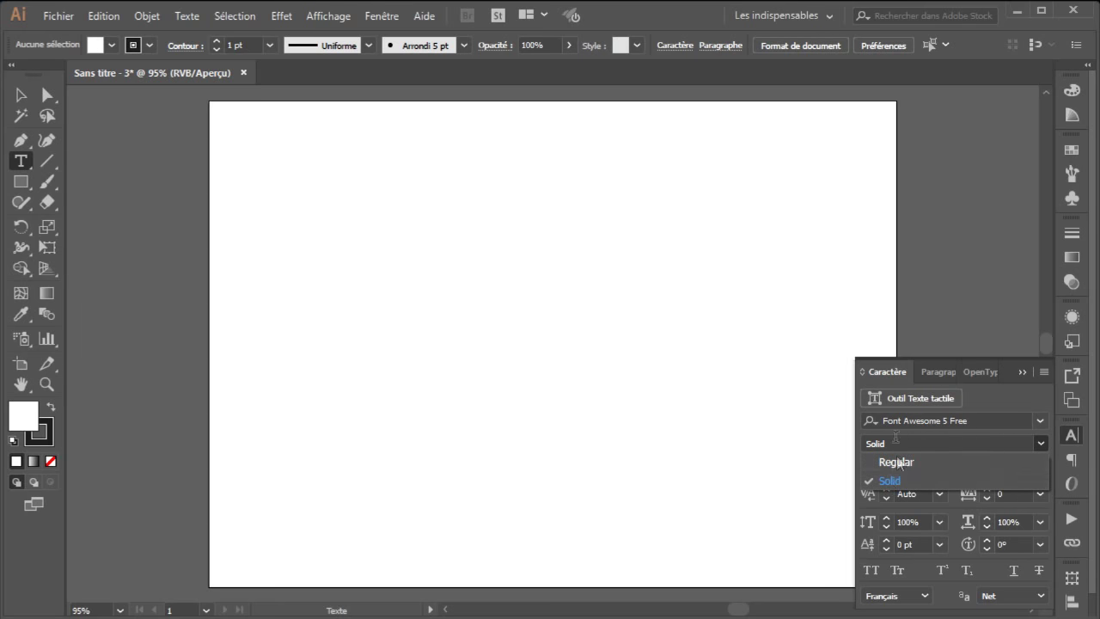
pyautogui.click(889, 479)
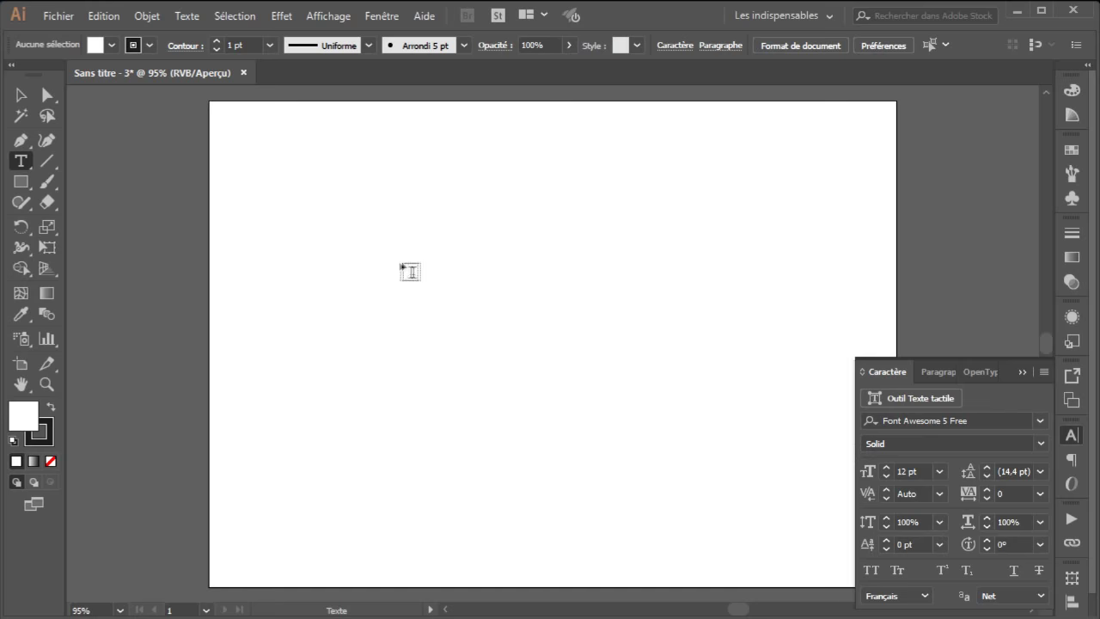
# - Place a point text reading "fjdsghjd" in the upper-left part of the artboard and select all its characters
pyautogui.click(400, 258)
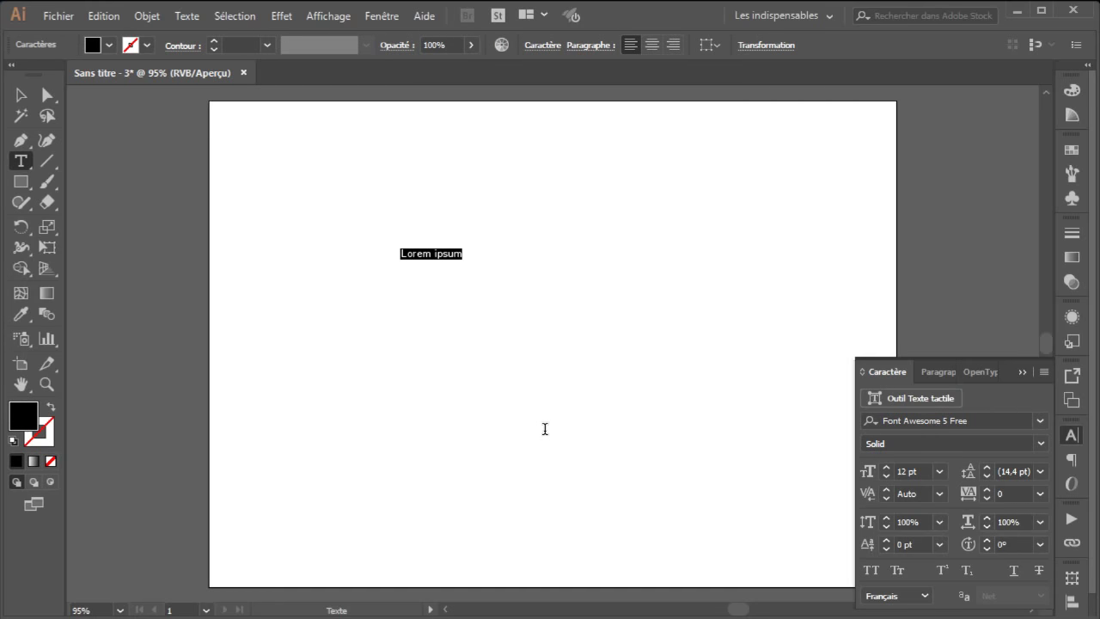
pyautogui.write('fjdsghjd')
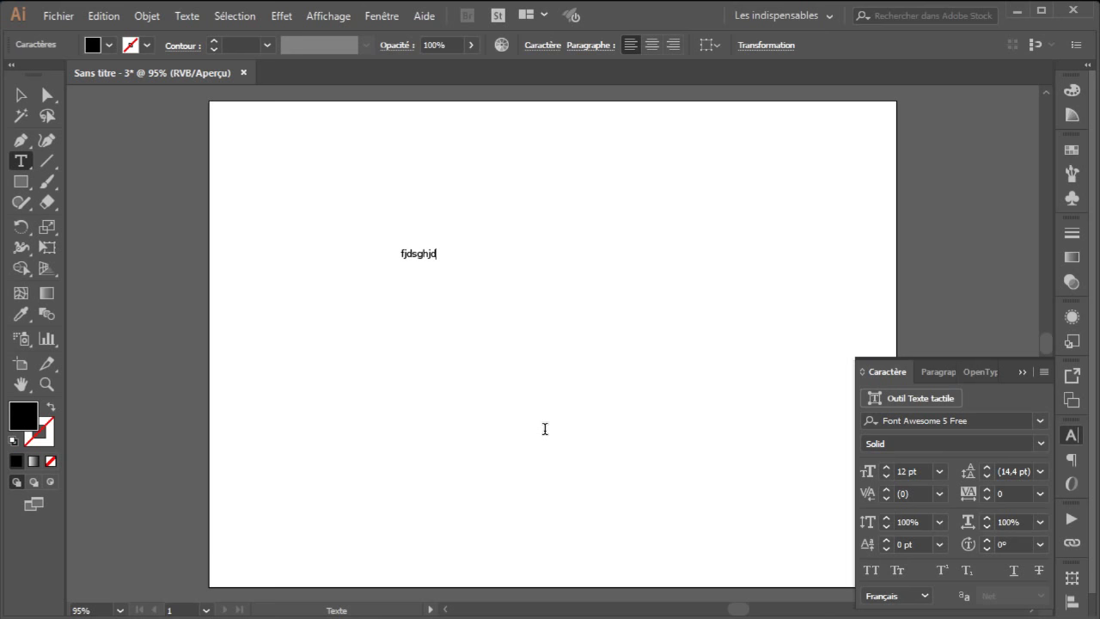
pyautogui.hotkey('ctrl', 'a')
# - Show the Glyphs panel and move it aside so the selected placeholder text stays uncovered
pyautogui.click(186, 16)
pyautogui.click(216, 117)
pyautogui.moveTo(632, 116); pyautogui.dragTo(494, 124)
pyautogui.moveTo(391, 123); pyautogui.dragTo(753, 112)
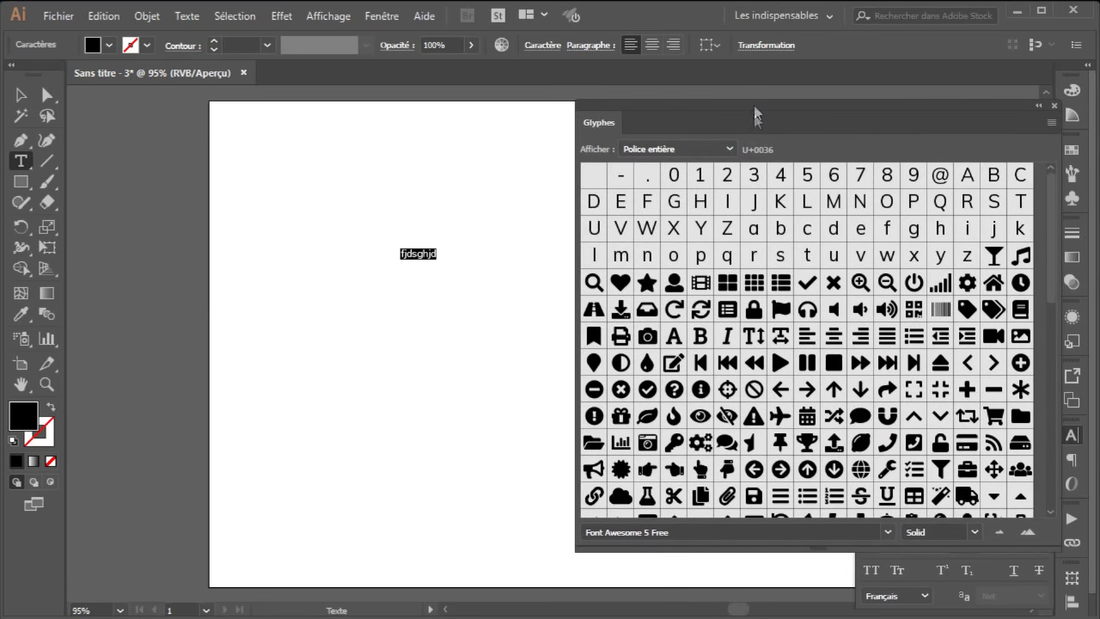
# - Replace the placeholder text with the magnifier, heart and star glyphs, then enlarge the text object and move it up the artboard
pyautogui.doubleClick(594, 283)
pyautogui.doubleClick(625, 286)
pyautogui.doubleClick(646, 283)
pyautogui.click(20, 94)
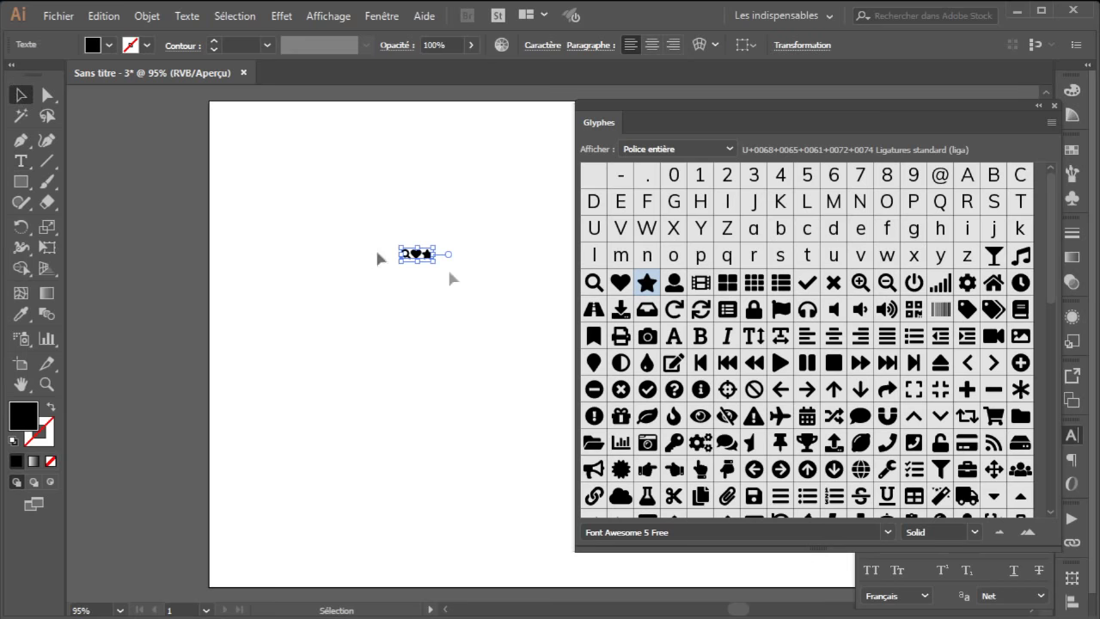
pyautogui.moveTo(417, 262); pyautogui.dragTo(417, 344)
pyautogui.moveTo(410, 308); pyautogui.dragTo(384, 211)
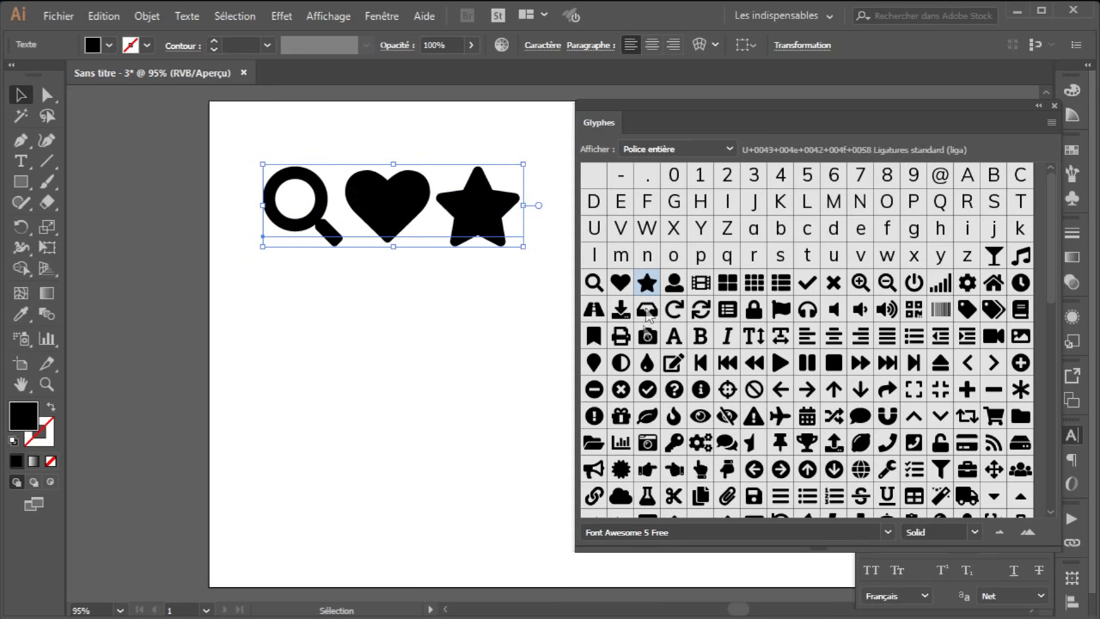
# - Replace the three icons in the text with the solid square, info circle and minus circle glyphs
pyautogui.press('t')
pyautogui.moveTo(519, 208); pyautogui.dragTo(239, 203)
pyautogui.doubleClick(832, 368)
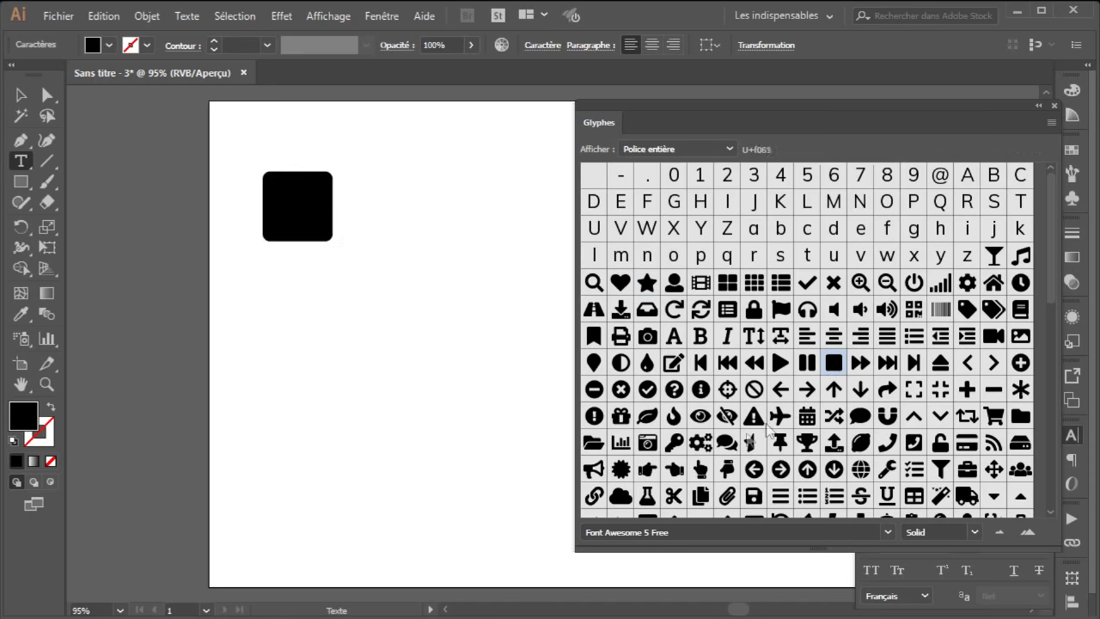
pyautogui.doubleClick(700, 389)
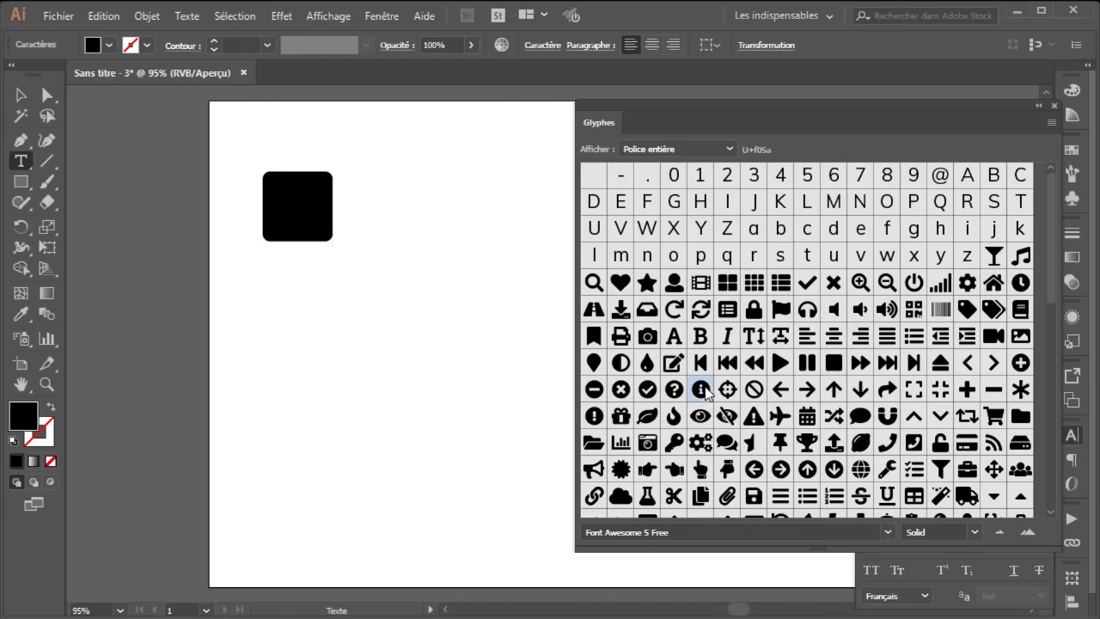
pyautogui.doubleClick(593, 388)
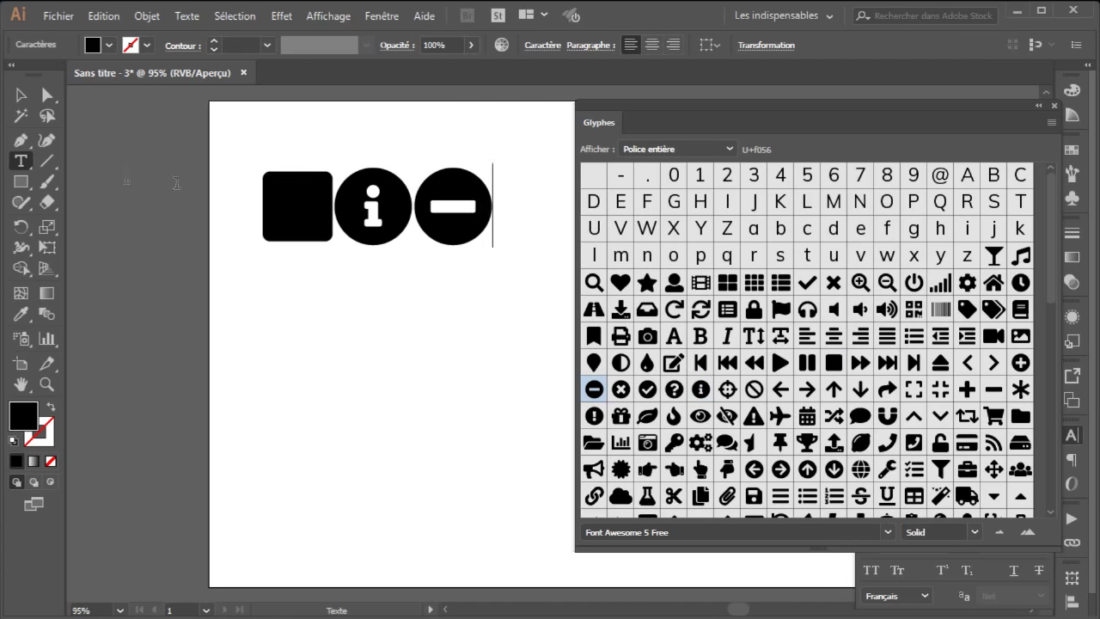
# - Reselect all three icons inside the text object and browse the available Font Awesome glyphs
pyautogui.click(20, 94)
pyautogui.doubleClick(429, 227)
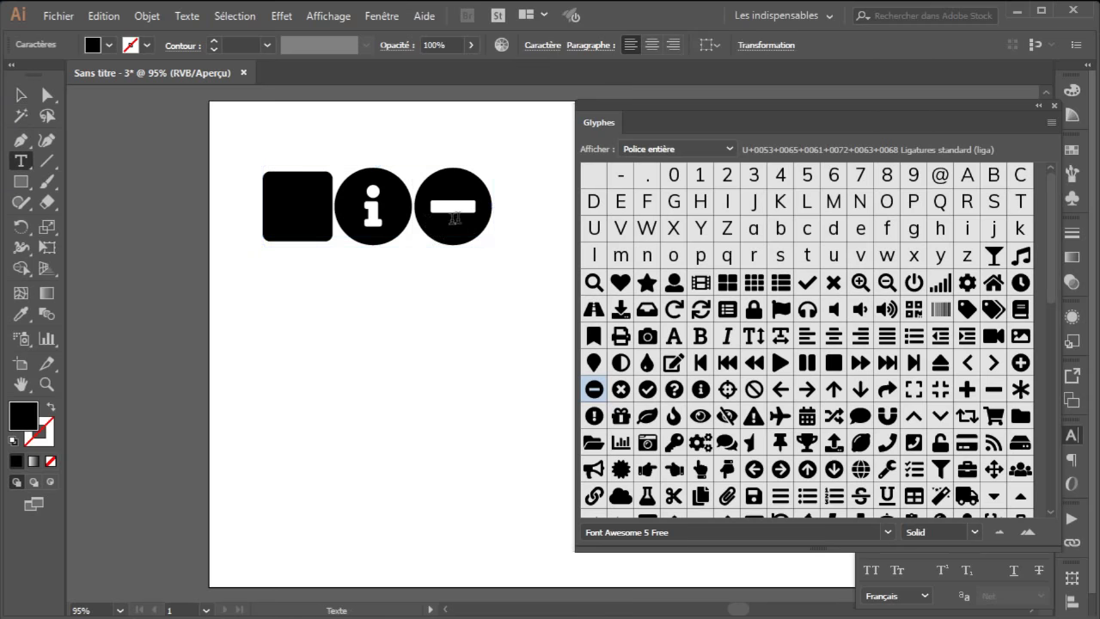
pyautogui.moveTo(491, 208); pyautogui.dragTo(235, 199)
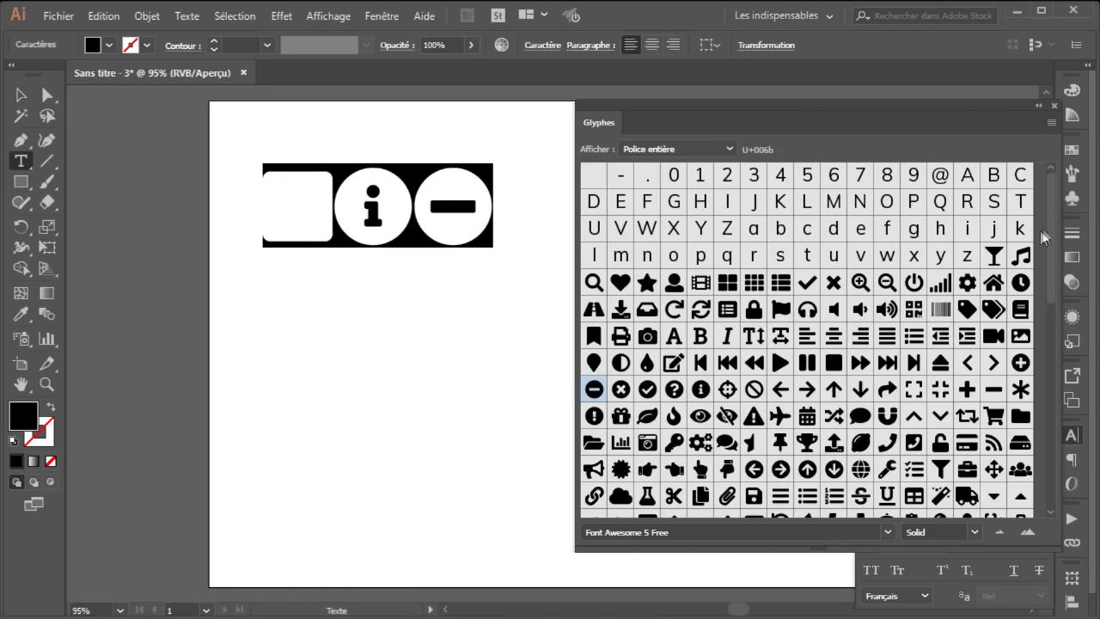
pyautogui.moveTo(1051, 258); pyautogui.dragTo(1052, 177)
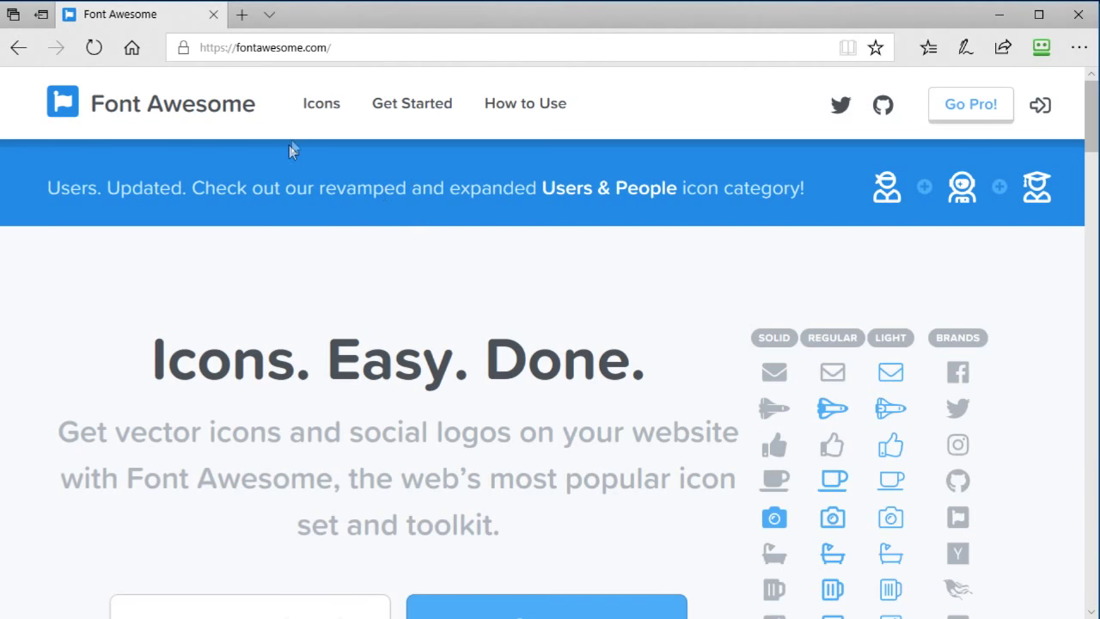
# - Switch to the Font Awesome website in the browser, open its Icons page in a new tab and browse the gallery
pyautogui.rightClick(320, 110)
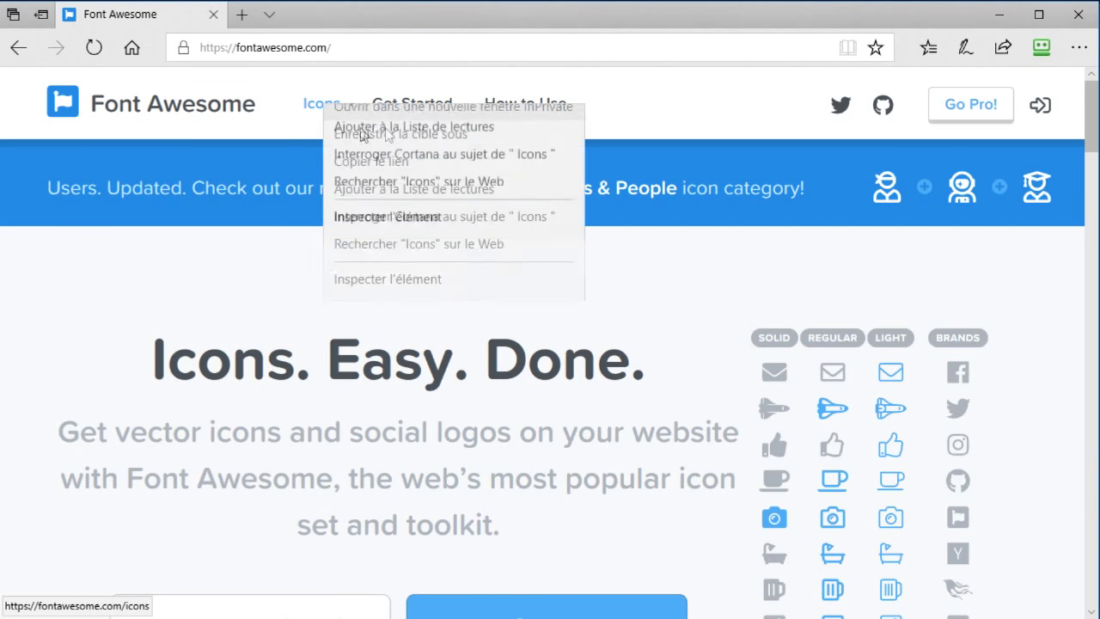
pyautogui.click(394, 123)
pyautogui.click(290, 14)
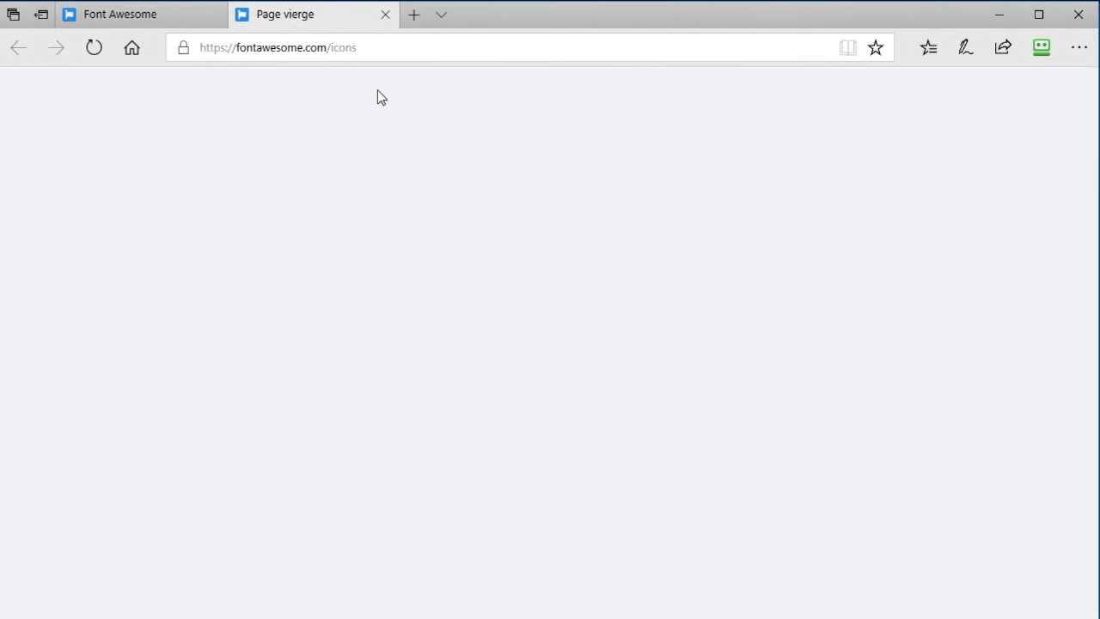
pyautogui.scroll(-2, 651, 142)
pyautogui.moveTo(1093, 181); pyautogui.dragTo(1093, 149)
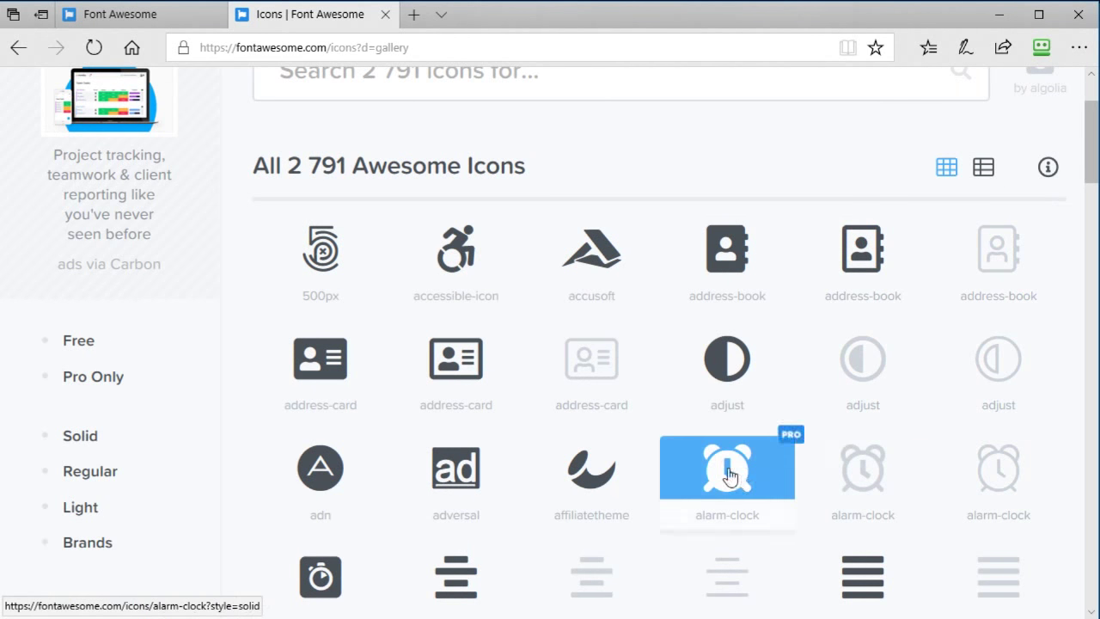
pyautogui.moveTo(1093, 145); pyautogui.dragTo(1093, 119)
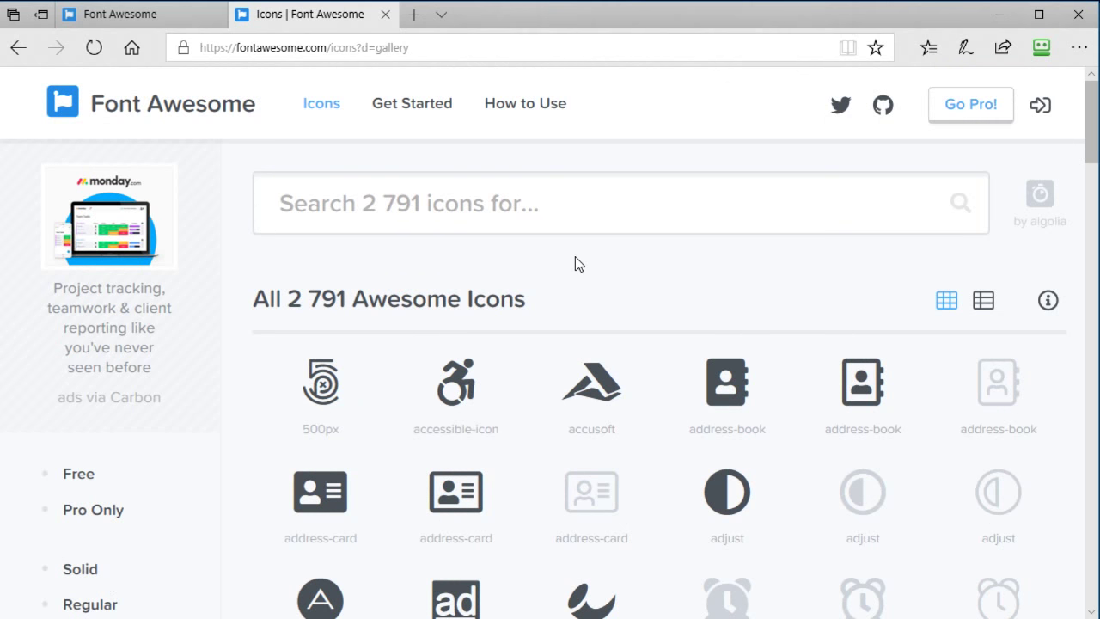
# - Search the icon gallery for "checkmar" and turn on the cheatsheet display of icon codes
pyautogui.click(479, 219)
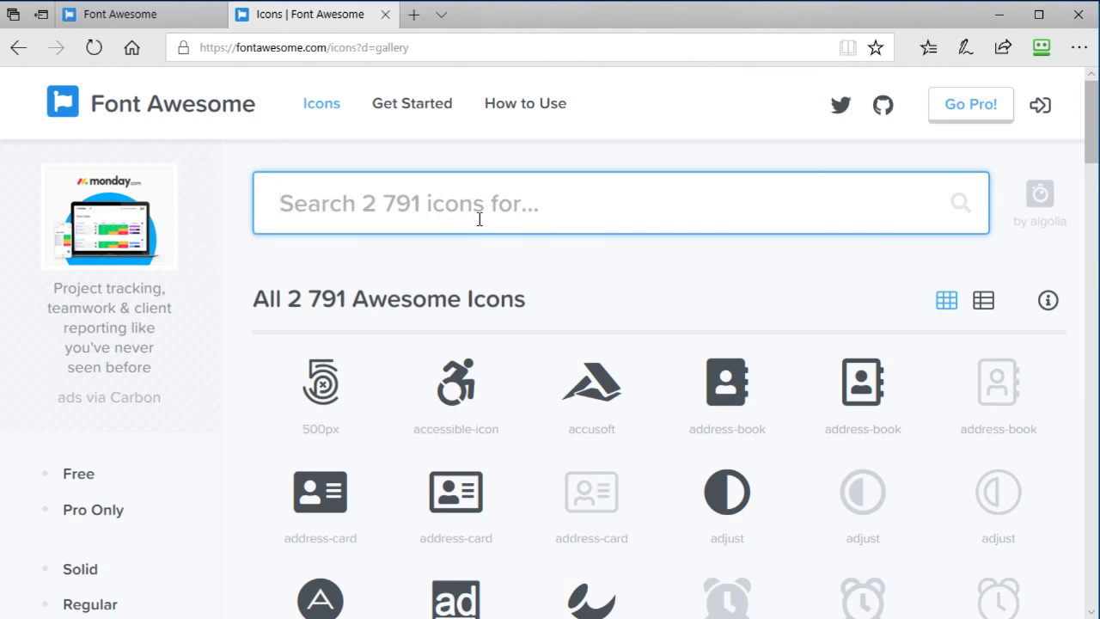
pyautogui.write('ch')
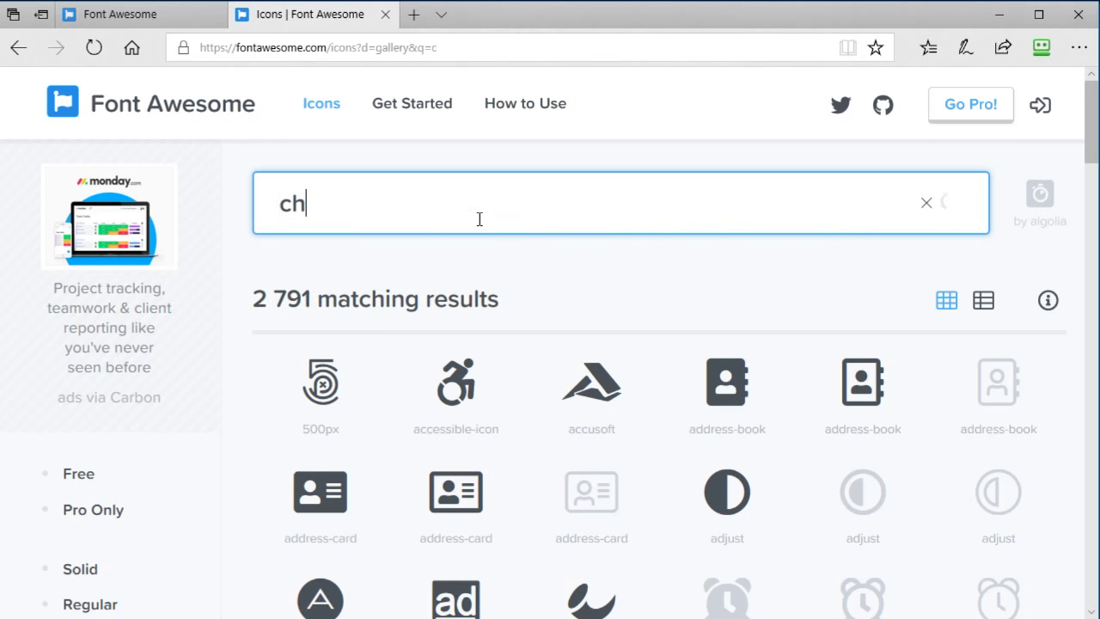
pyautogui.write('eckm')
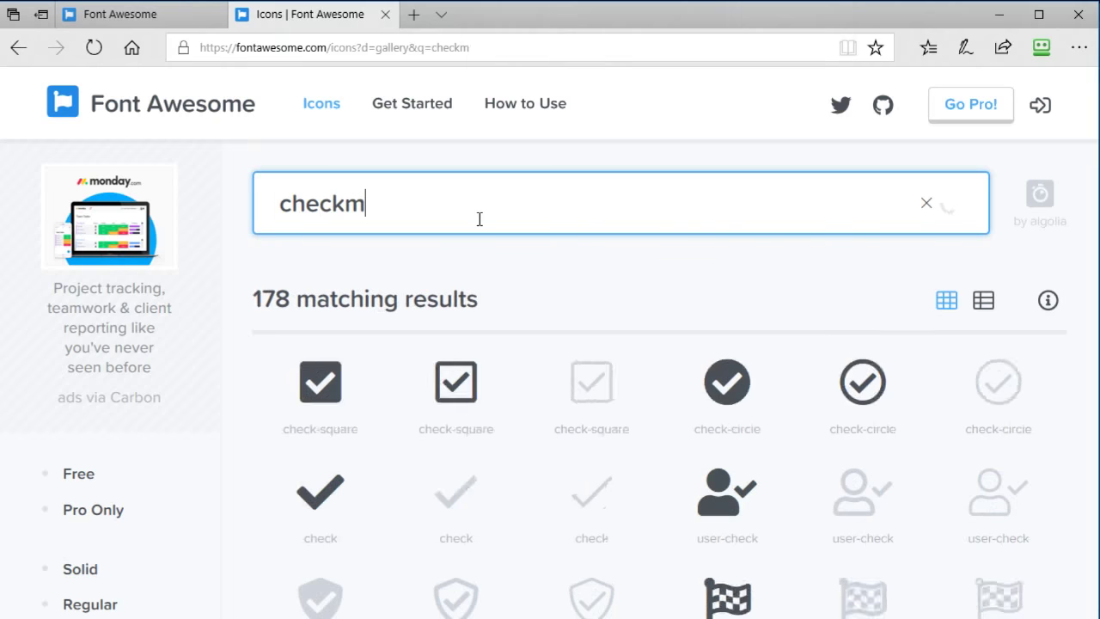
pyautogui.write('ar')
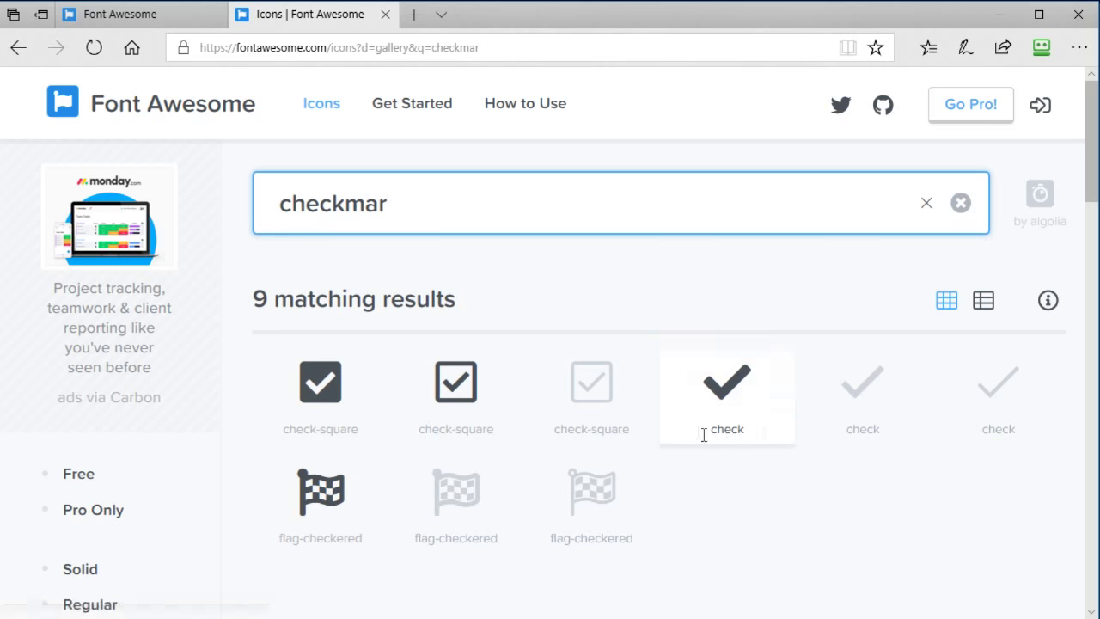
pyautogui.click(1047, 302)
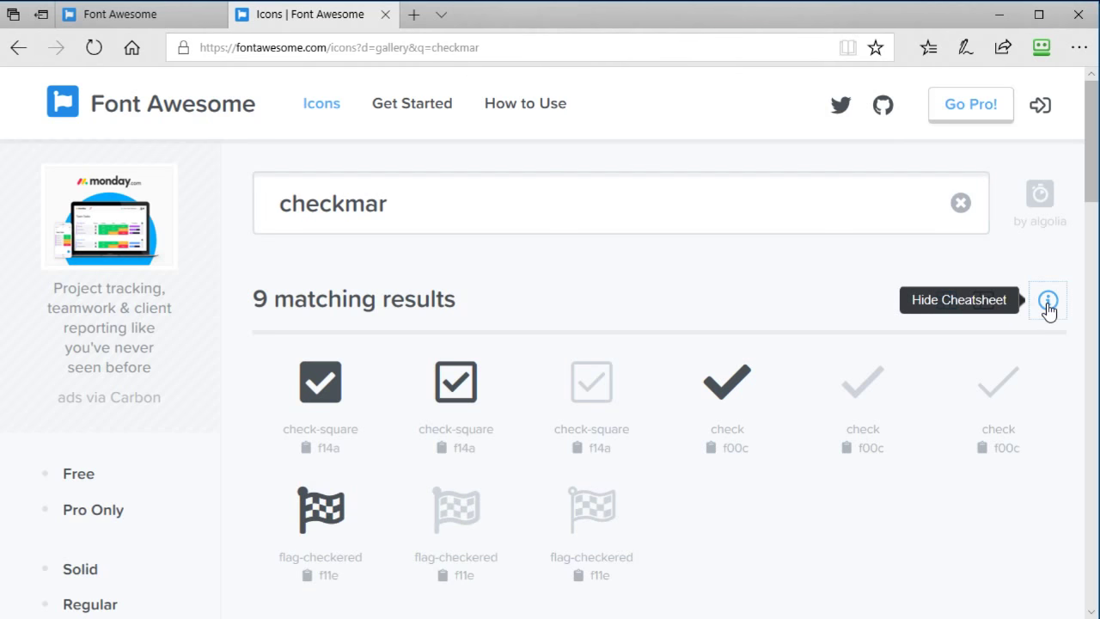
# - Copy the solid check icon's glyph and paste it over the selected icons in the Illustrator text object
pyautogui.click(711, 448)
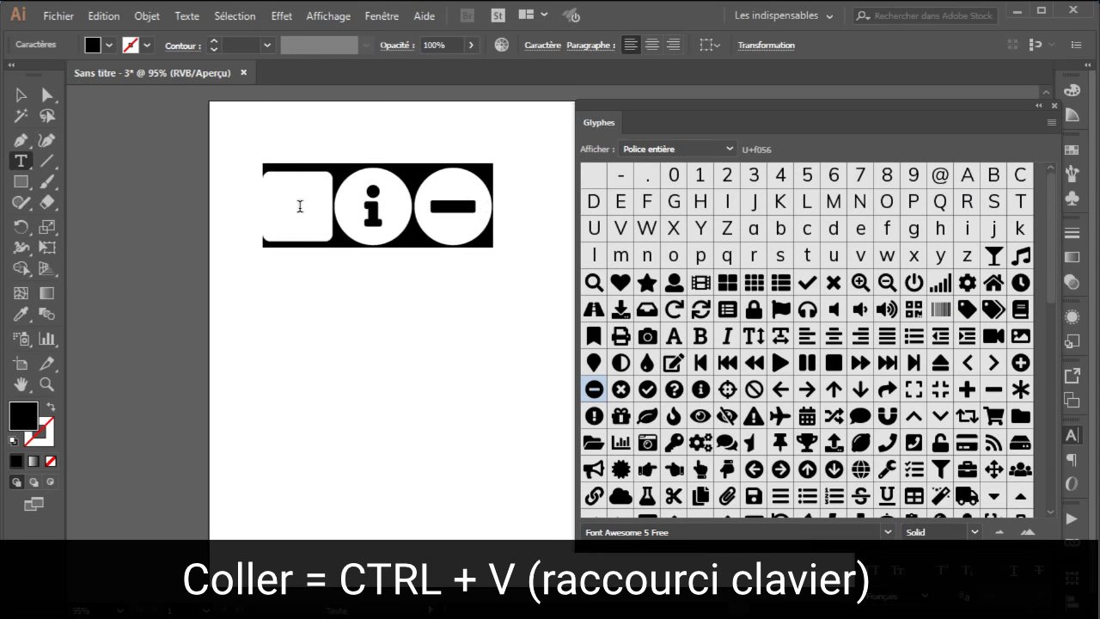
pyautogui.hotkey('ctrl', 'v')
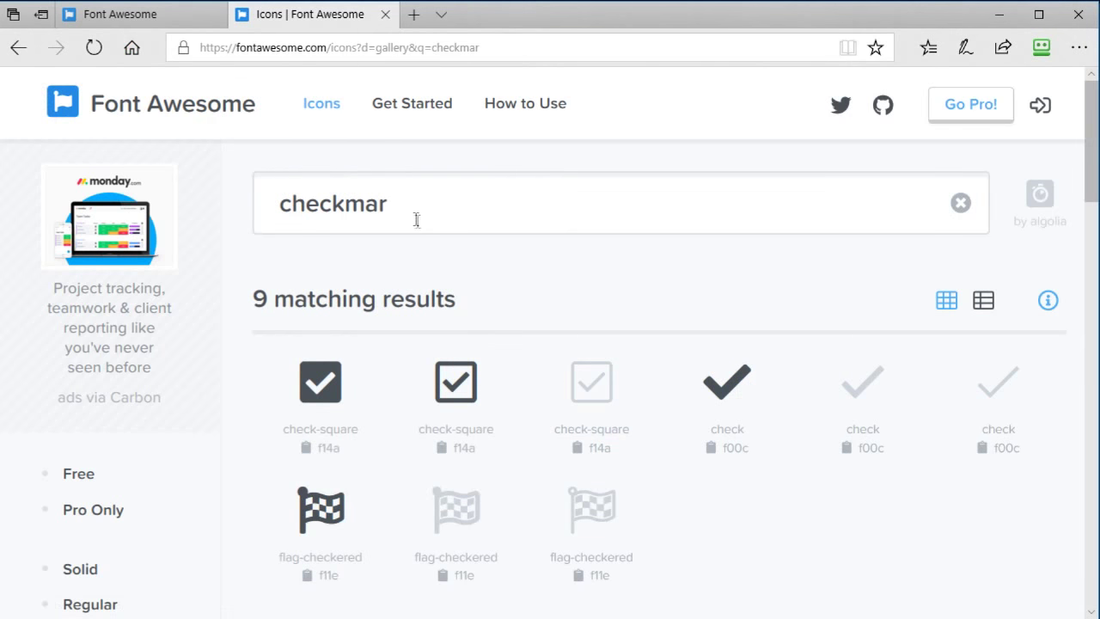
# - Back on the Font Awesome website, search for "ambulan" and copy the solid ambulance icon's glyph
pyautogui.moveTo(395, 206); pyautogui.dragTo(234, 198)
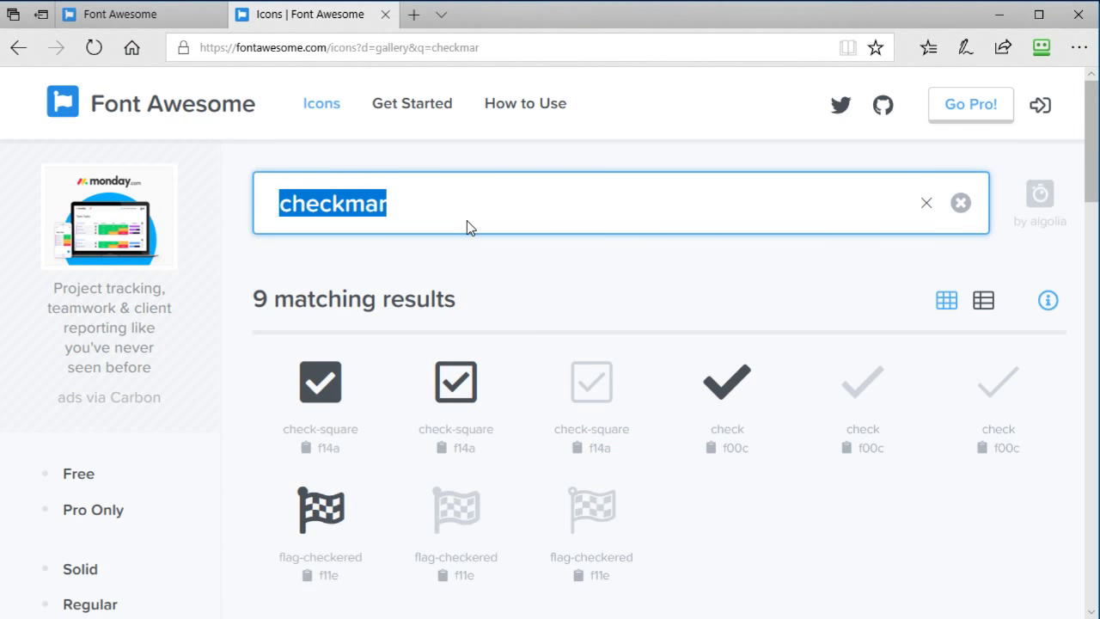
pyautogui.write('am')
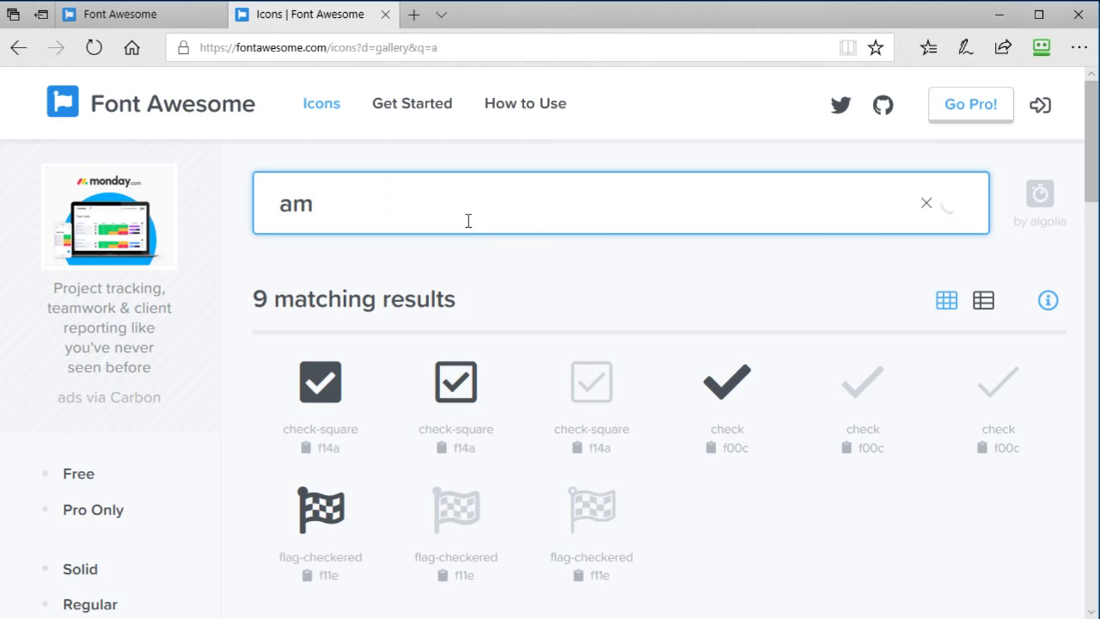
pyautogui.write('bulan')
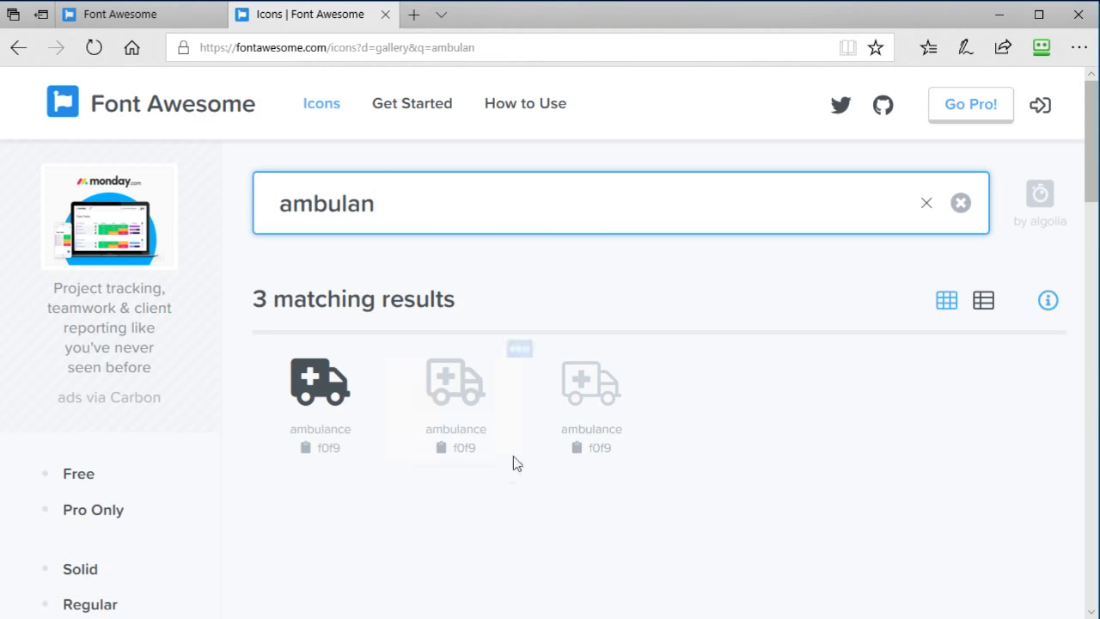
pyautogui.click(305, 448)
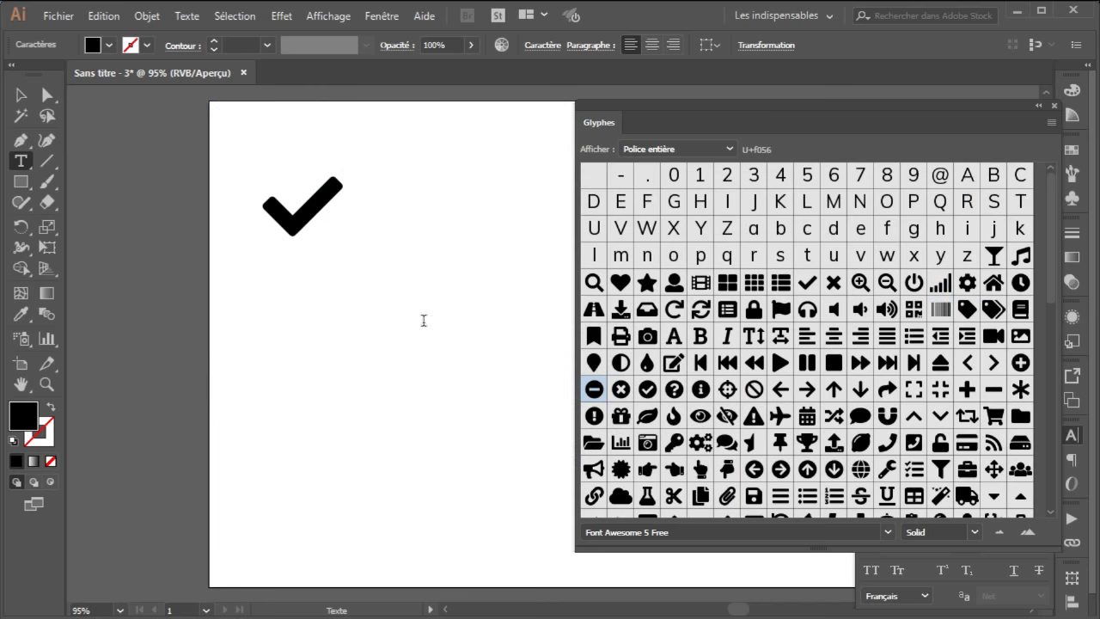
# - In Illustrator, replace the checkmark in the text object with the copied ambulance glyph
pyautogui.moveTo(356, 243); pyautogui.dragTo(265, 203)
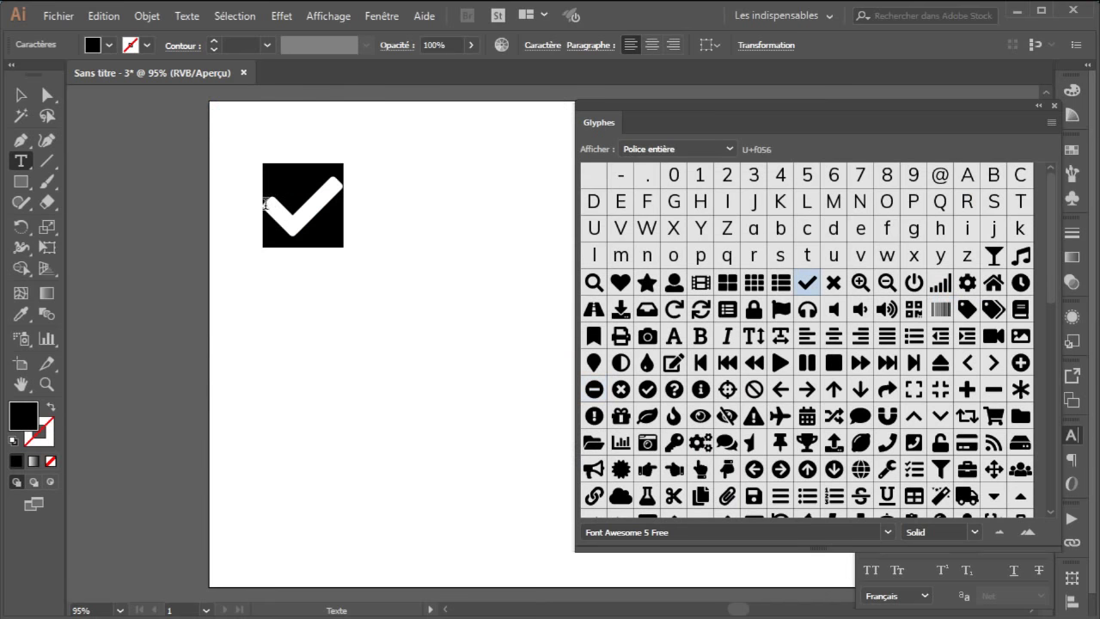
pyautogui.hotkey('ctrl', 'v')
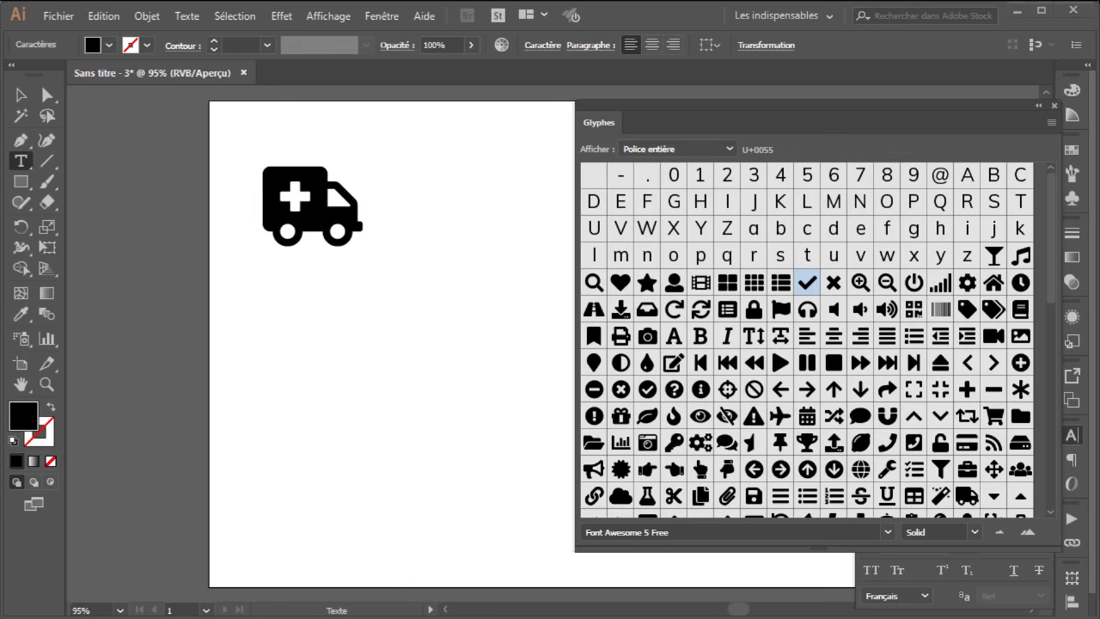
# - Add a second ambulance icon after the first in the text object by entering its name, "ambulance"
pyautogui.hotkey('alt', 'Tab')
pyautogui.hotkey('alt', 'Tab')
pyautogui.write('ambu')
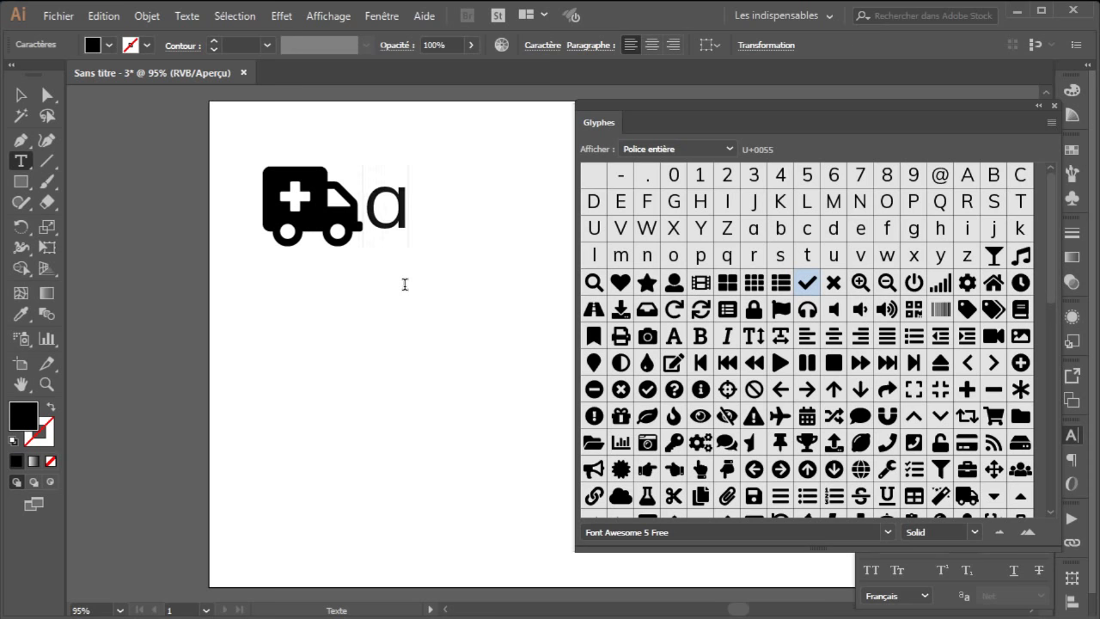
pyautogui.write('lance')
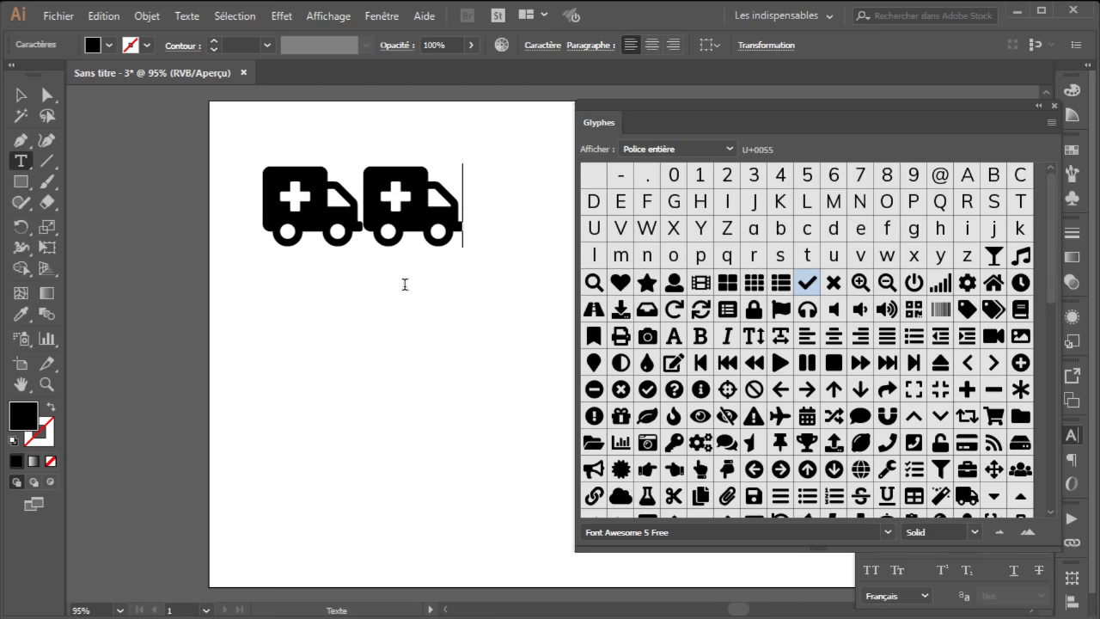
# - Close the Glyphs panel and collapse the character settings to clear the artboard
pyautogui.click(1039, 105)
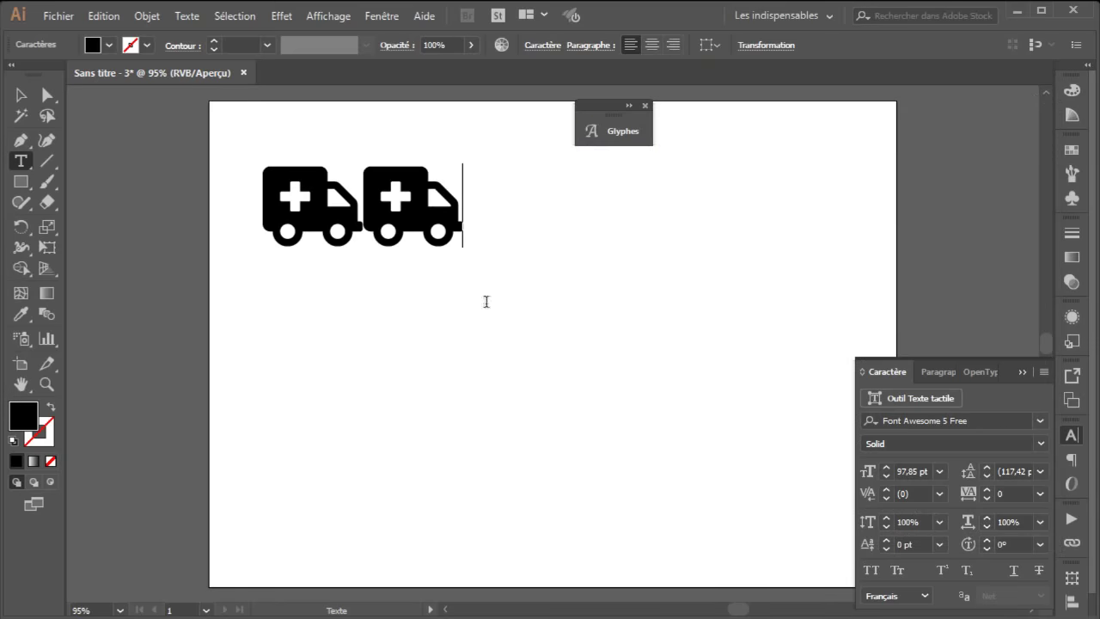
pyautogui.click(644, 105)
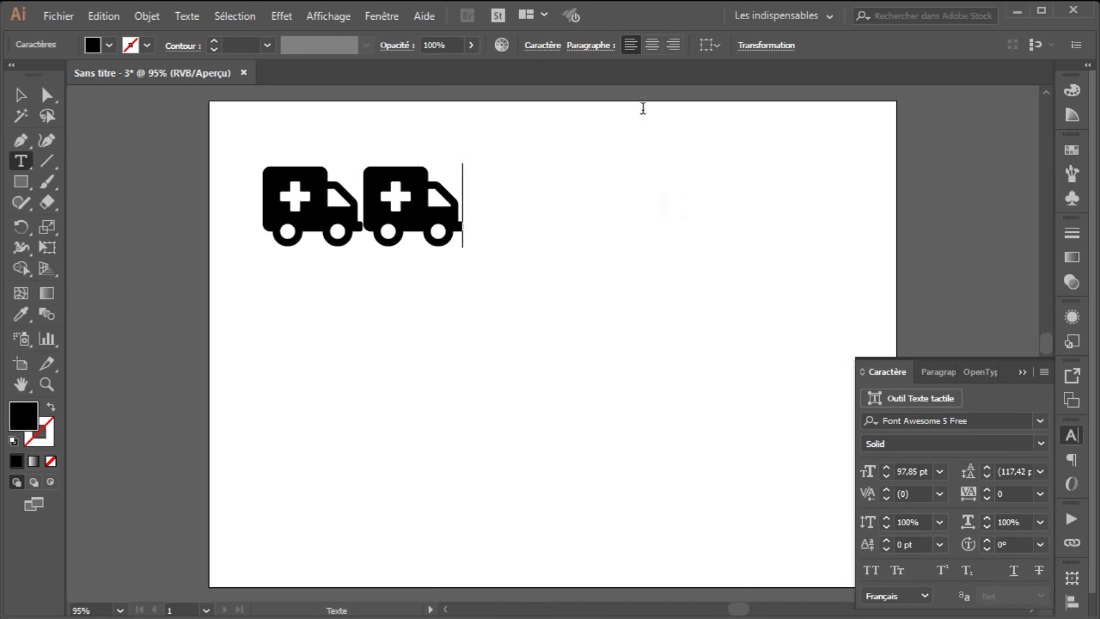
pyautogui.click(1021, 371)
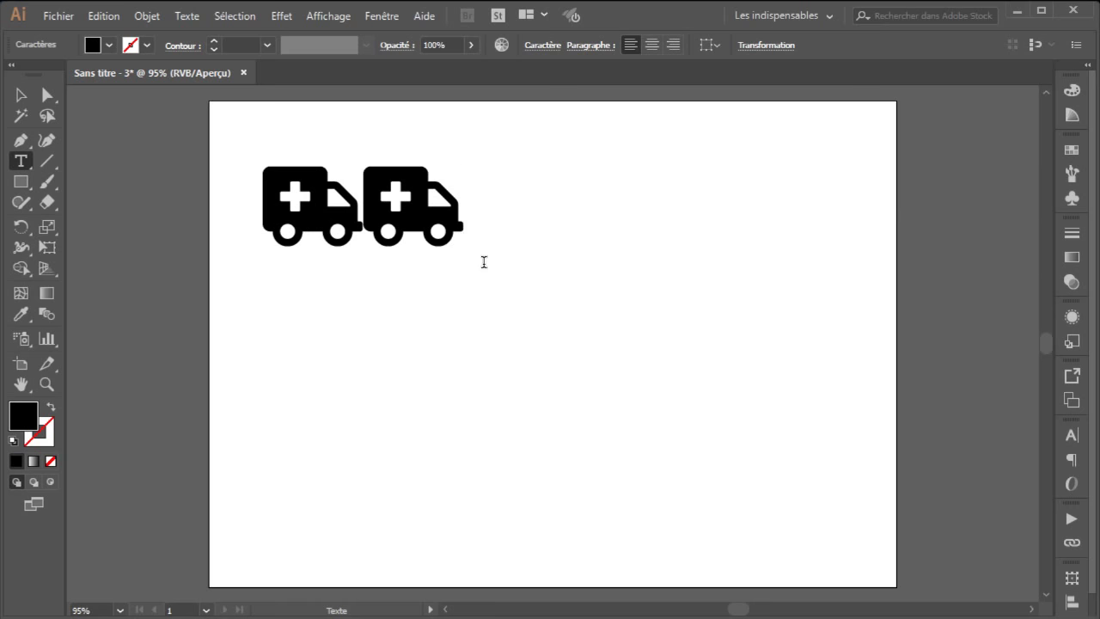
# - Continue the line of icons by entering the icon names "ambulance", "minus", "plus" and "camera" in the text object
pyautogui.write('ambulance')
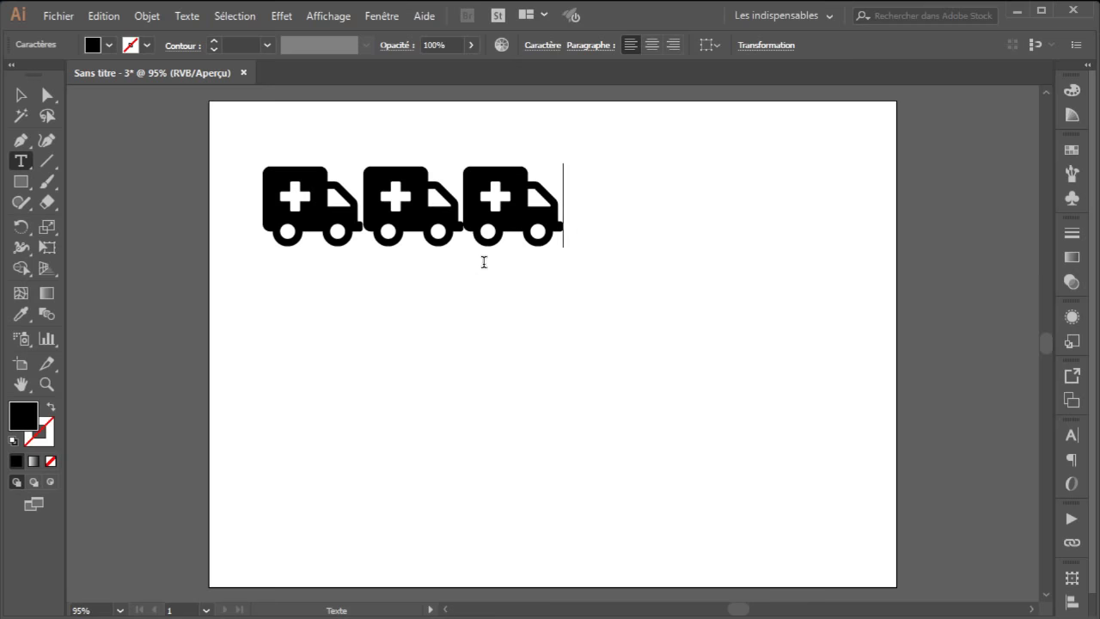
pyautogui.write('minus')
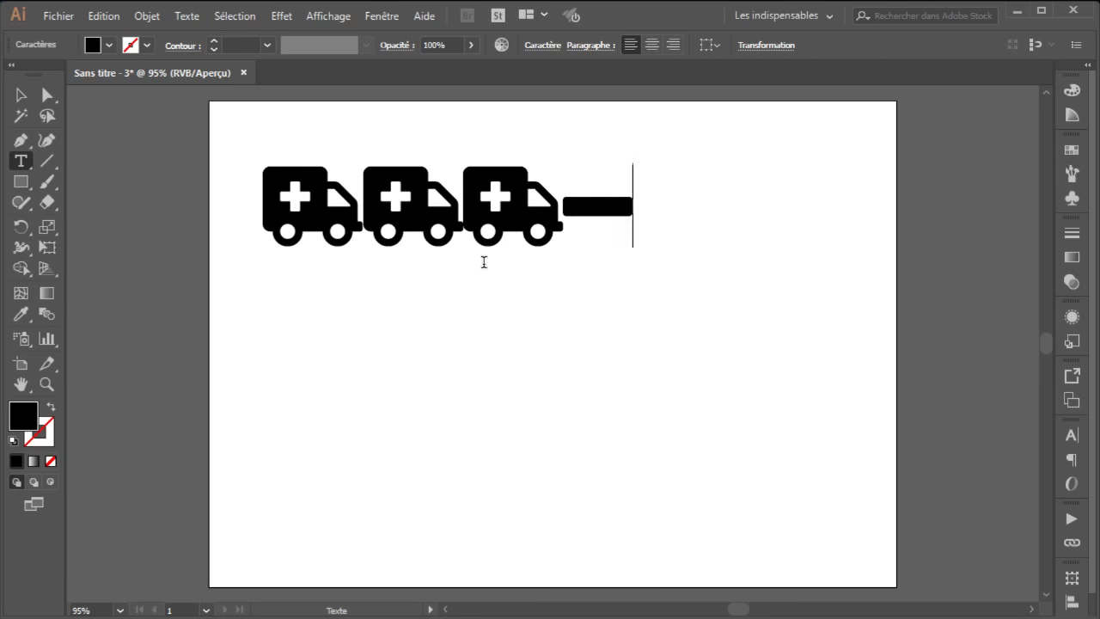
pyautogui.write('plus')
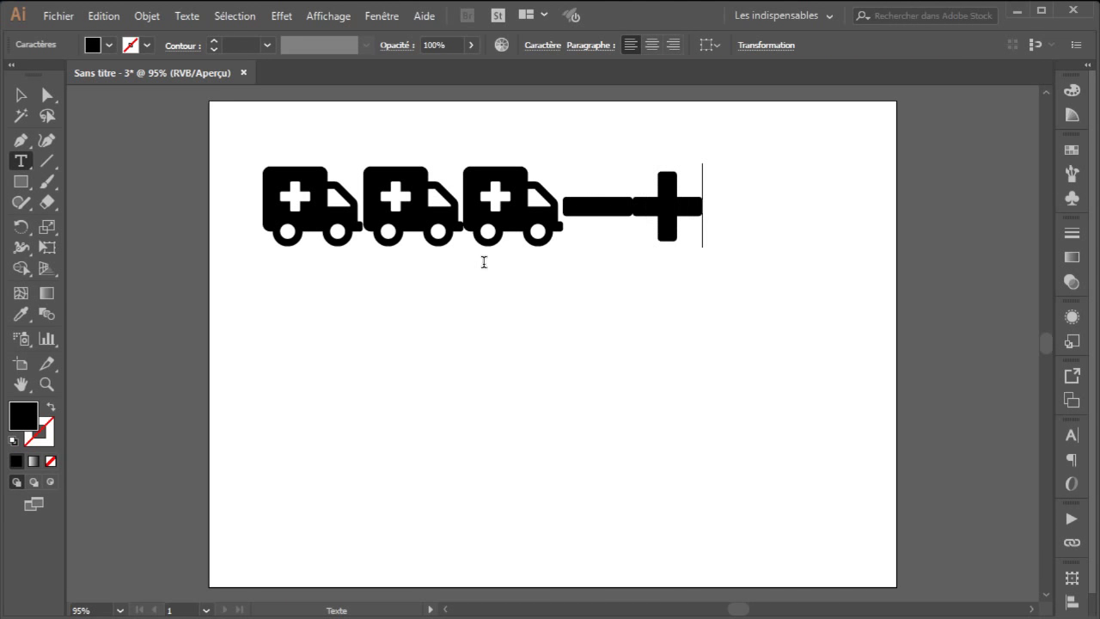
pyautogui.write('camera')
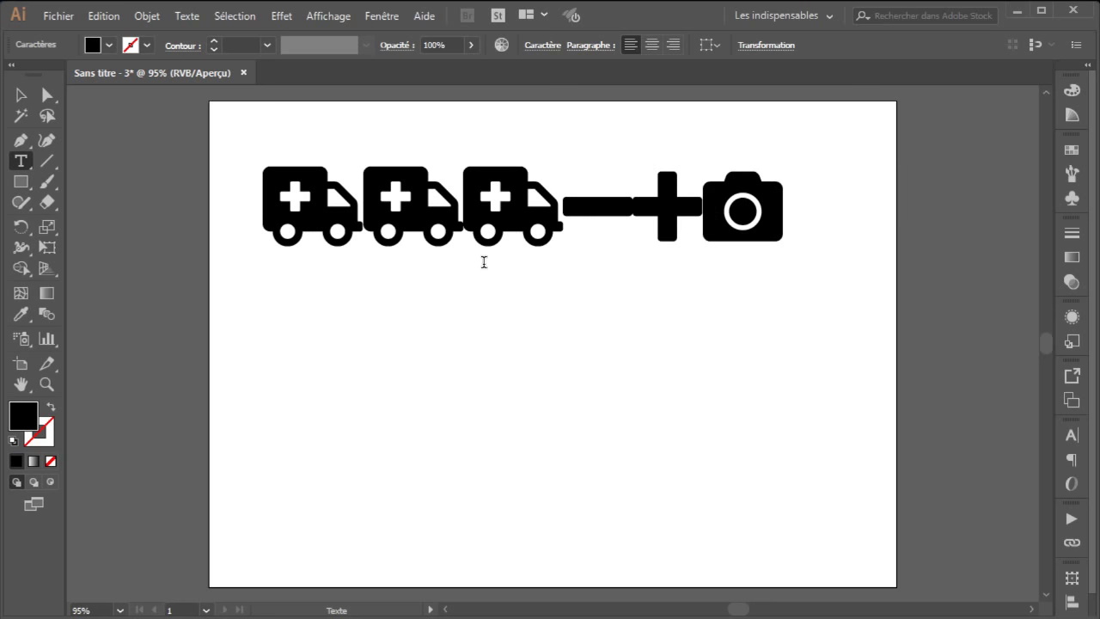
# - Switch to the Font Awesome website, search for "camer" and highlight the names of the solid camera and camera-retro icons
pyautogui.hotkey('alt', 'Tab')
pyautogui.moveTo(400, 216); pyautogui.dragTo(257, 215)
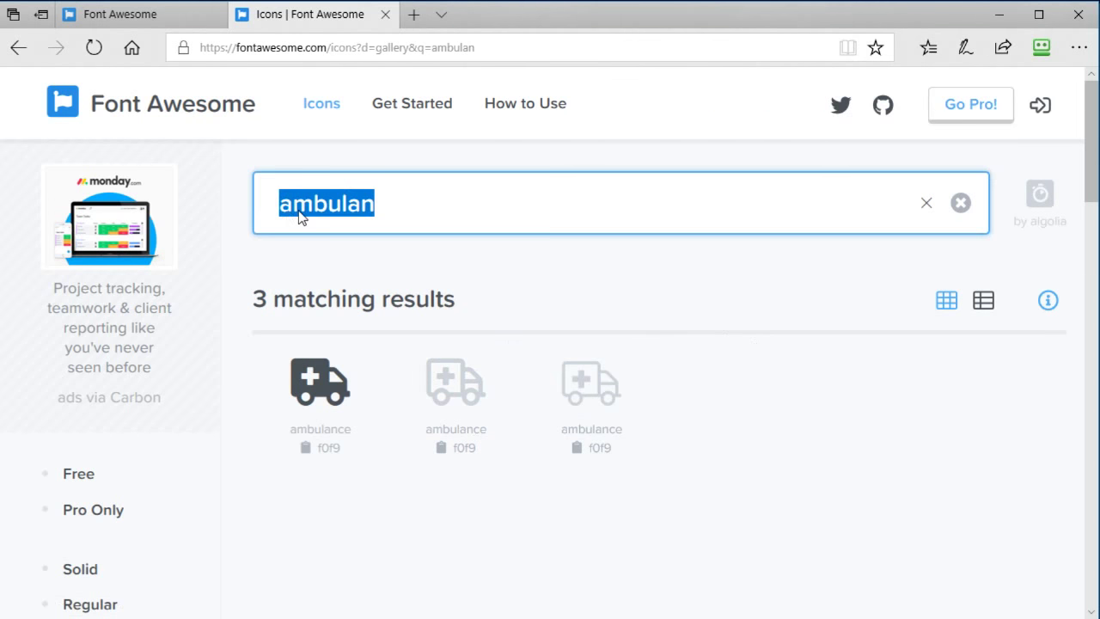
pyautogui.write('cam')
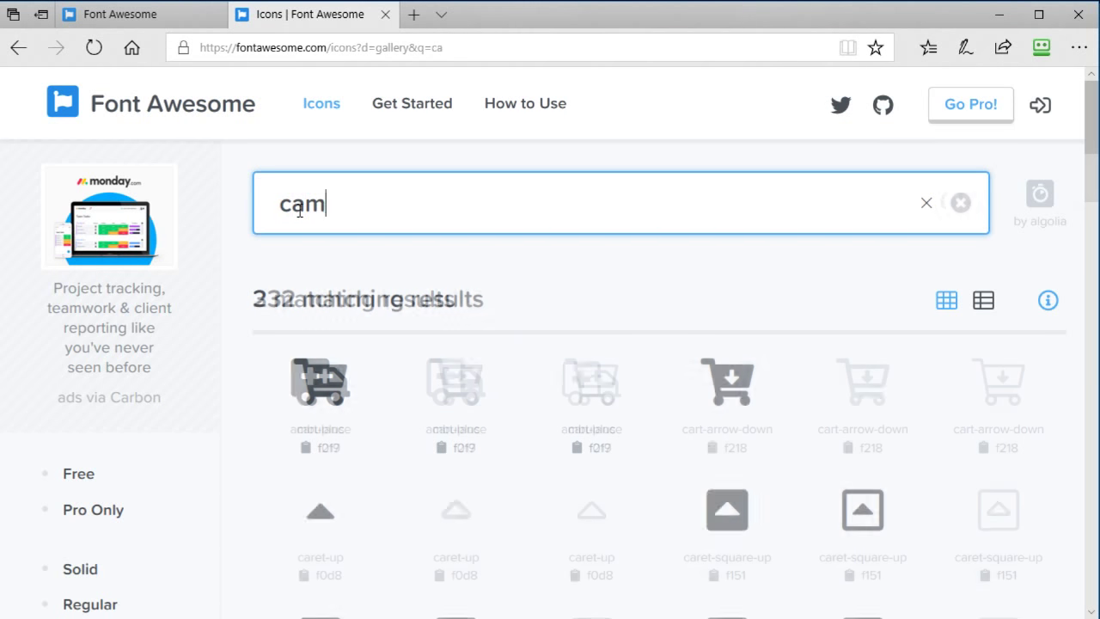
pyautogui.write('er')
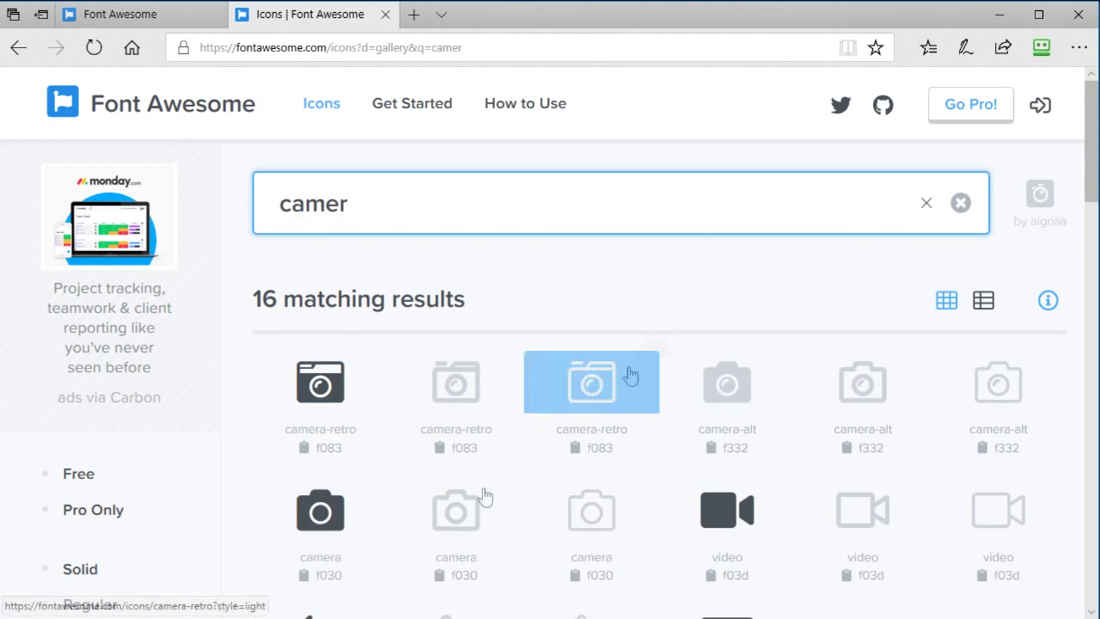
pyautogui.scroll(-1, 442, 447)
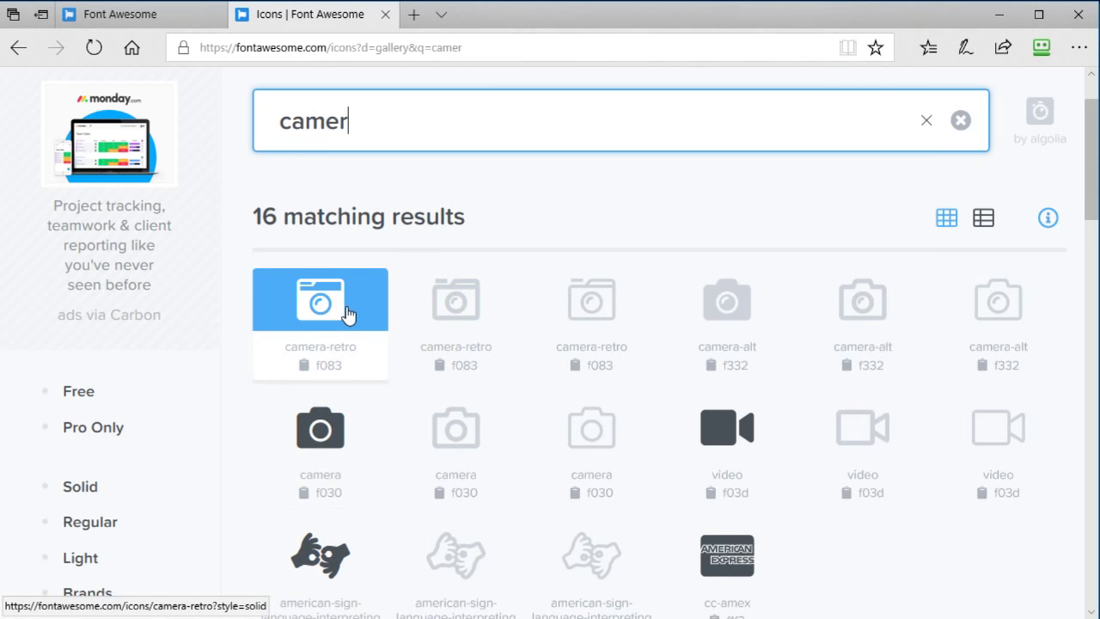
pyautogui.moveTo(300, 476); pyautogui.dragTo(363, 473)
pyautogui.moveTo(286, 348); pyautogui.dragTo(364, 344)
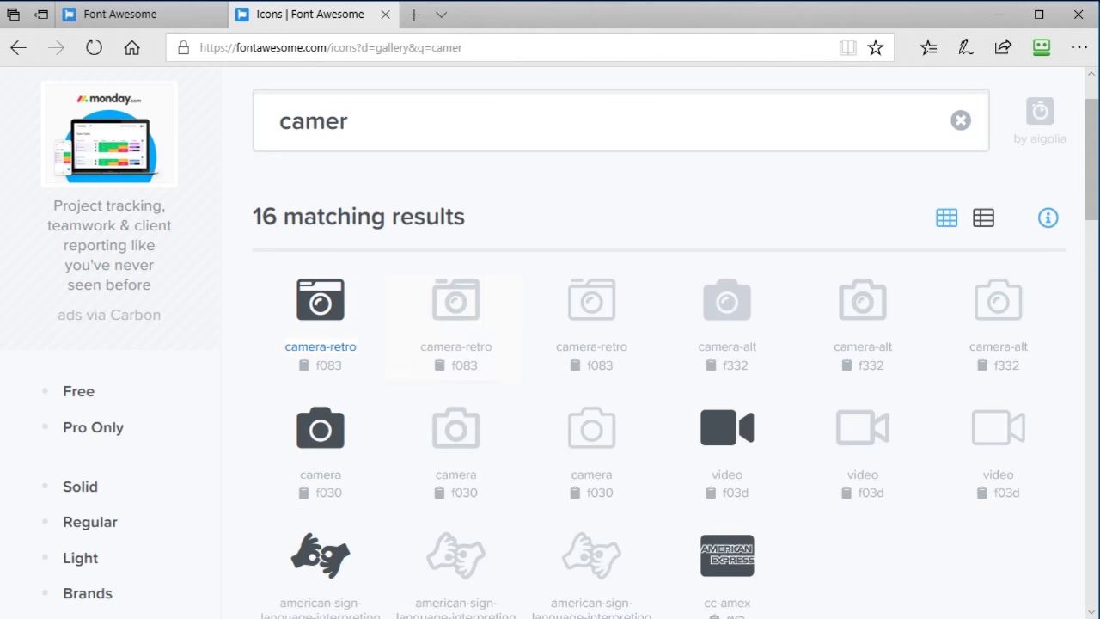